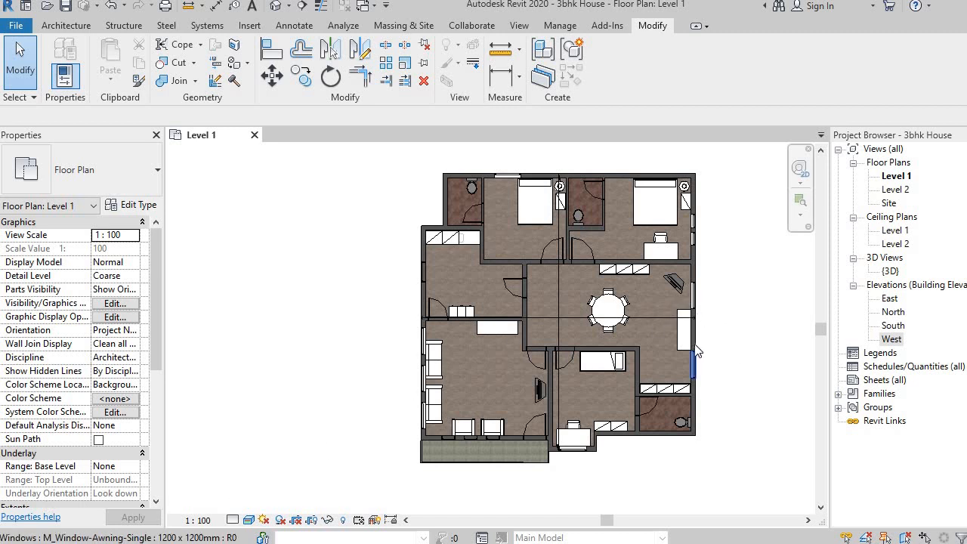
Examine the room layout and furniture on the Level 1 floor plan.
scroll(740, 336, down, 1)
middle_drag(756, 349, 660, 329)
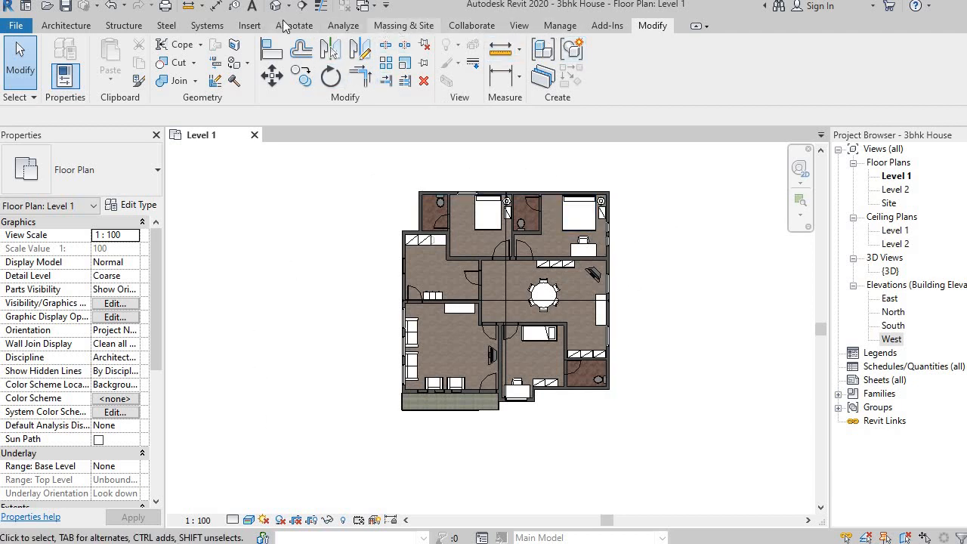
click(259, 28)
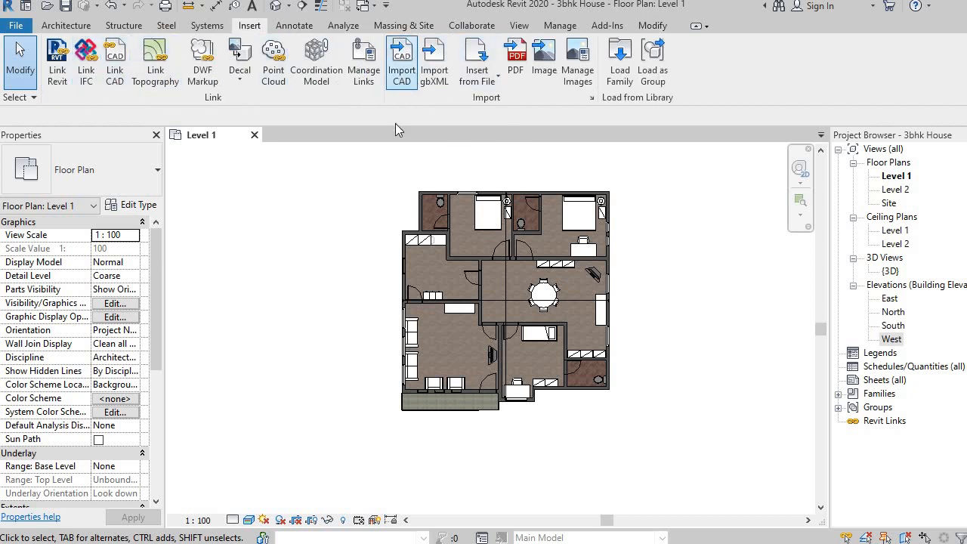
scroll(631, 387, up, 4)
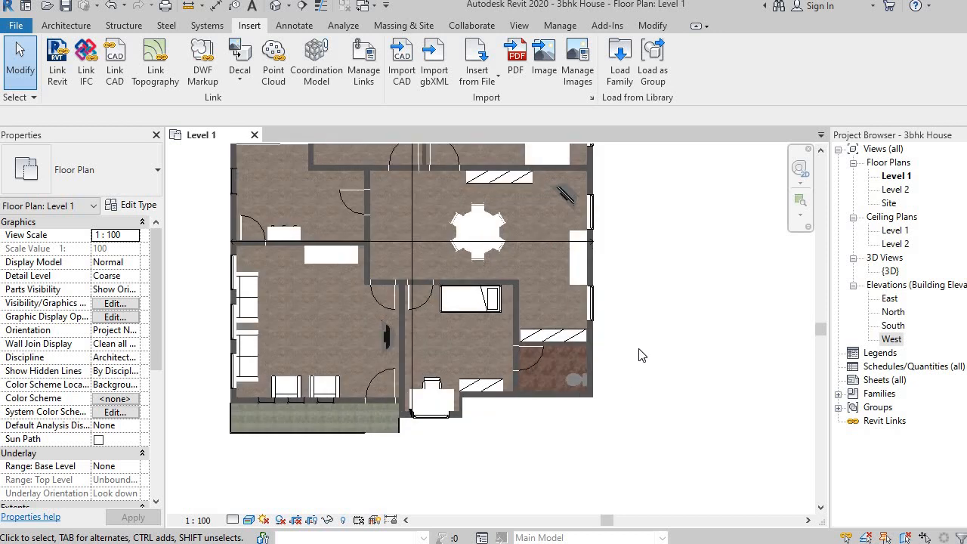
scroll(645, 355, down, 3)
middle_drag(681, 294, 677, 352)
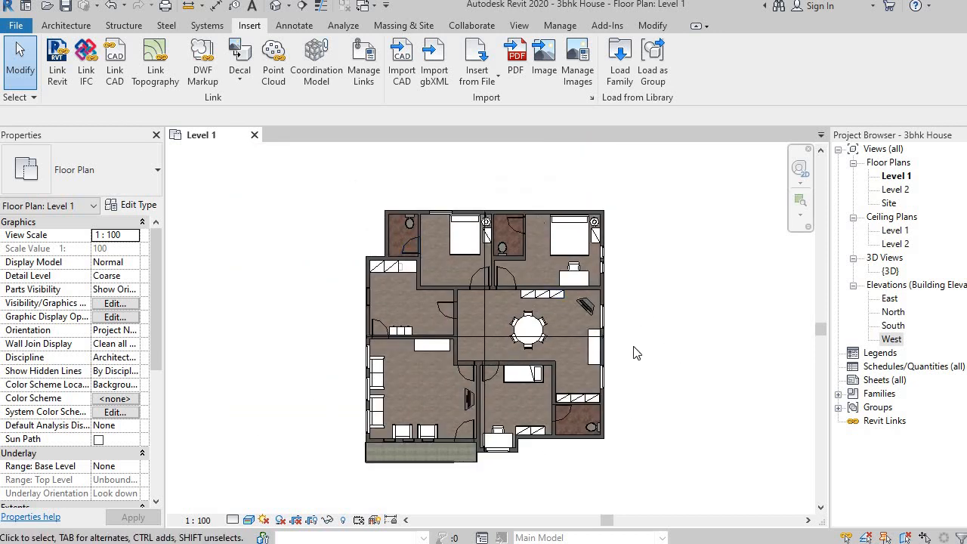
middle_drag(637, 394, 641, 381)
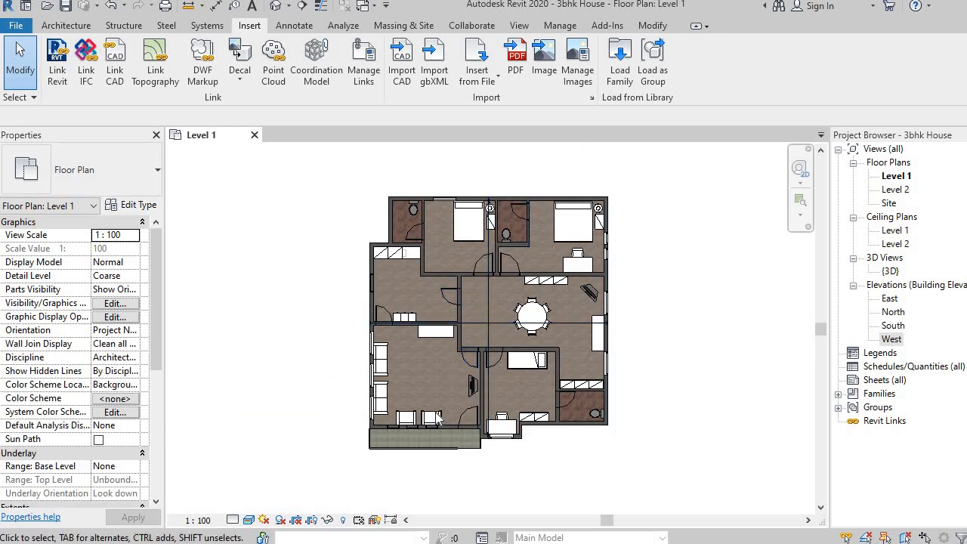
scroll(435, 405, down, 1)
scroll(414, 425, up, 2)
middle_drag(612, 418, 579, 446)
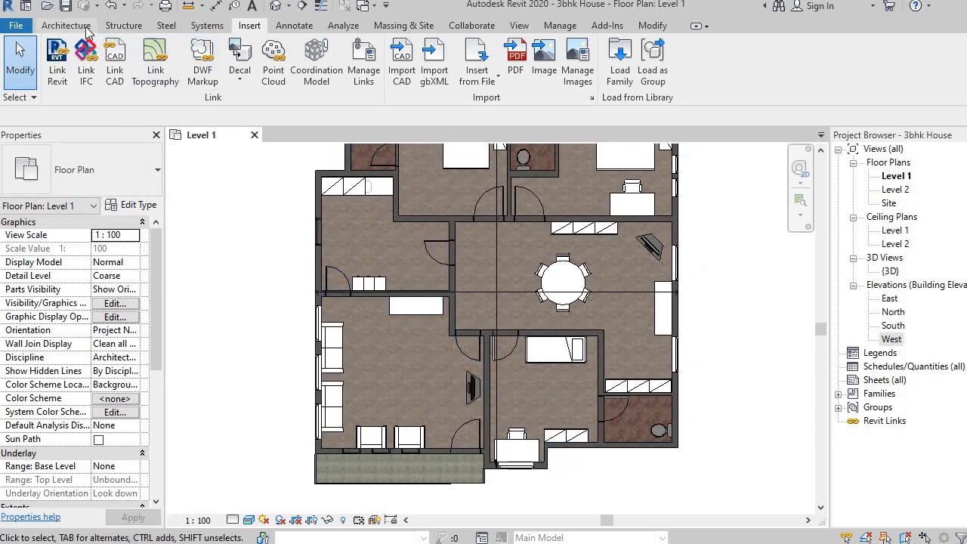
Open the default 3D view of the house and select the living room's outer side wall to check its type.
click(276, 6)
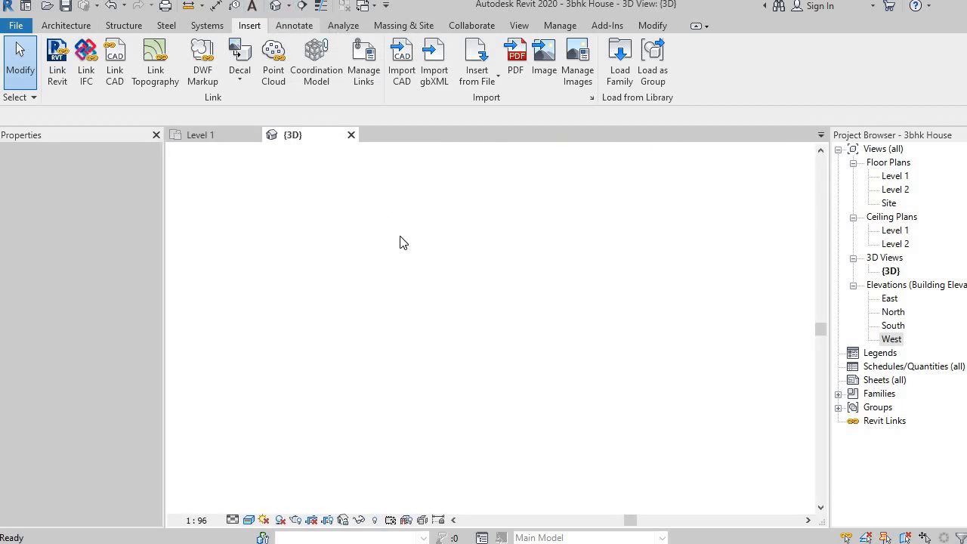
scroll(487, 365, up, 5)
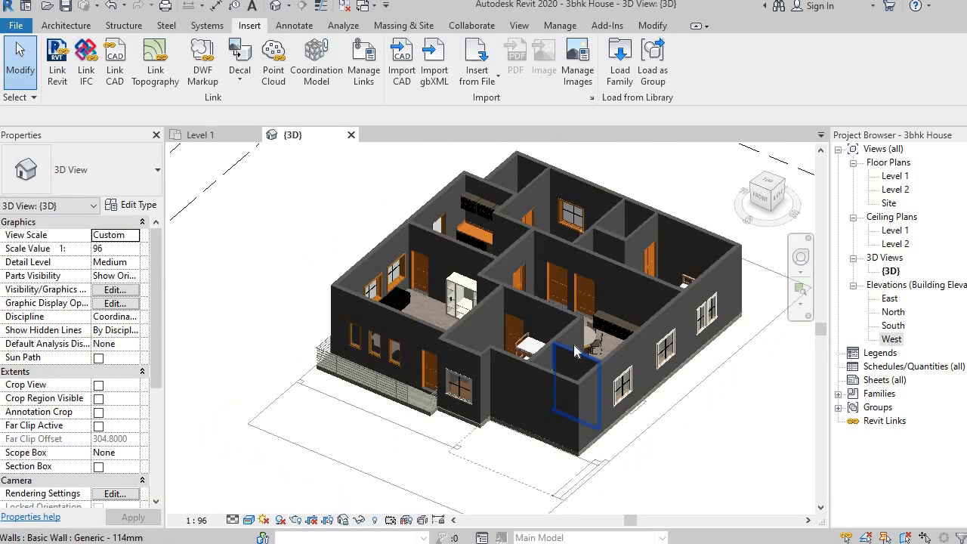
middle_drag(591, 282, 621, 312)
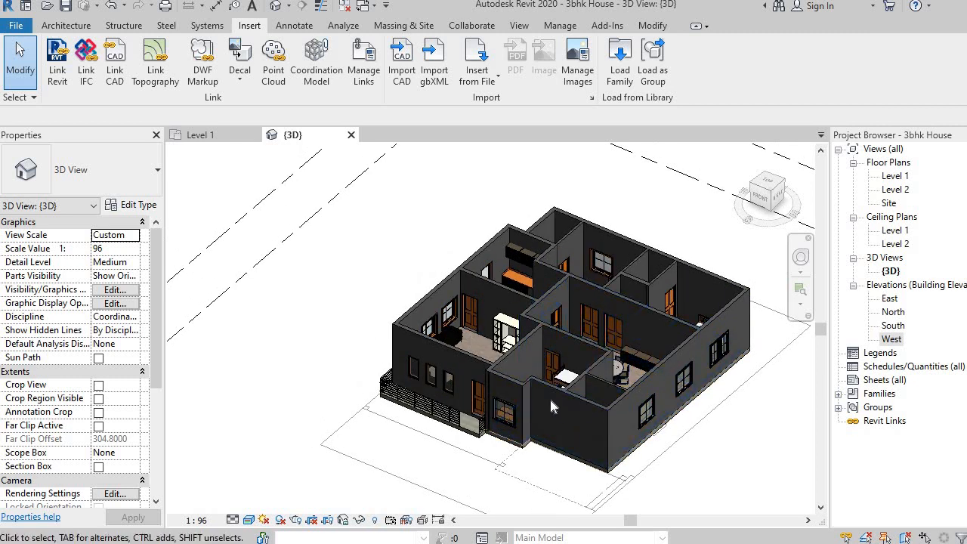
scroll(488, 356, up, 3)
scroll(485, 356, up, 1)
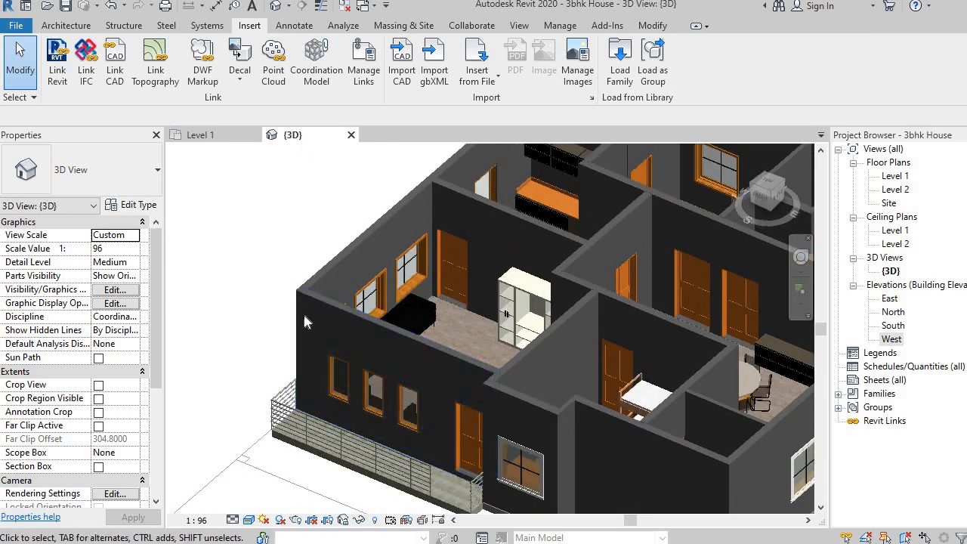
click(322, 265)
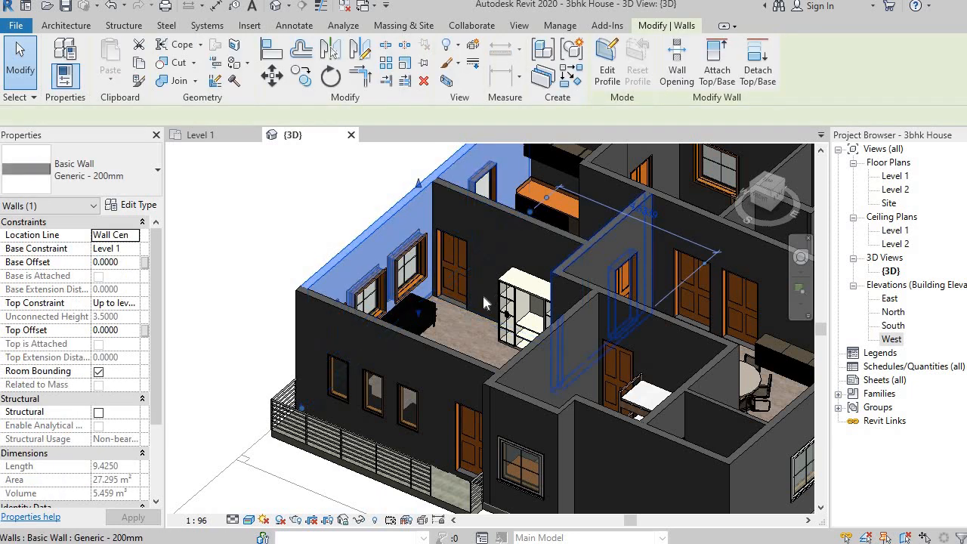
scroll(446, 311, down, 2)
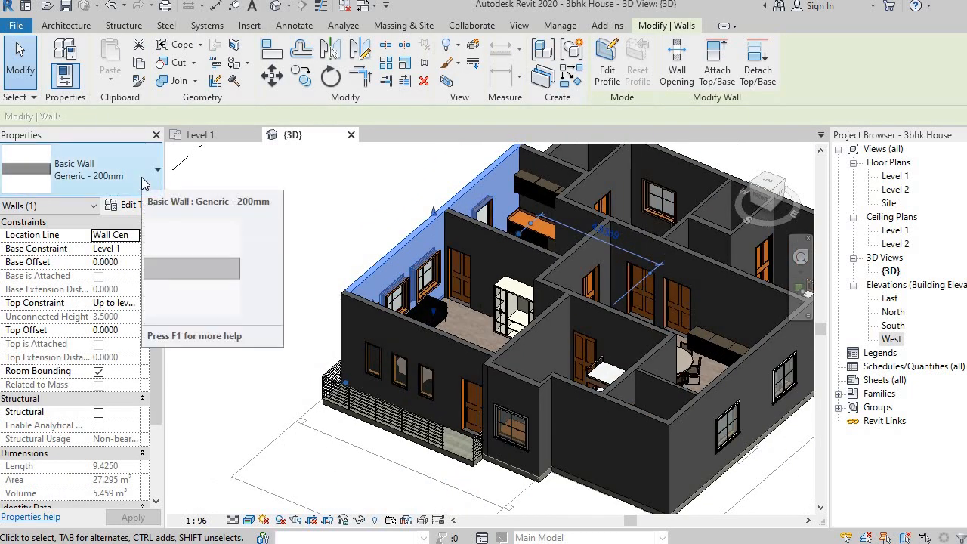
Start the architectural Wall tool and review the available wall types, keeping Generic - 150mm.
click(67, 26)
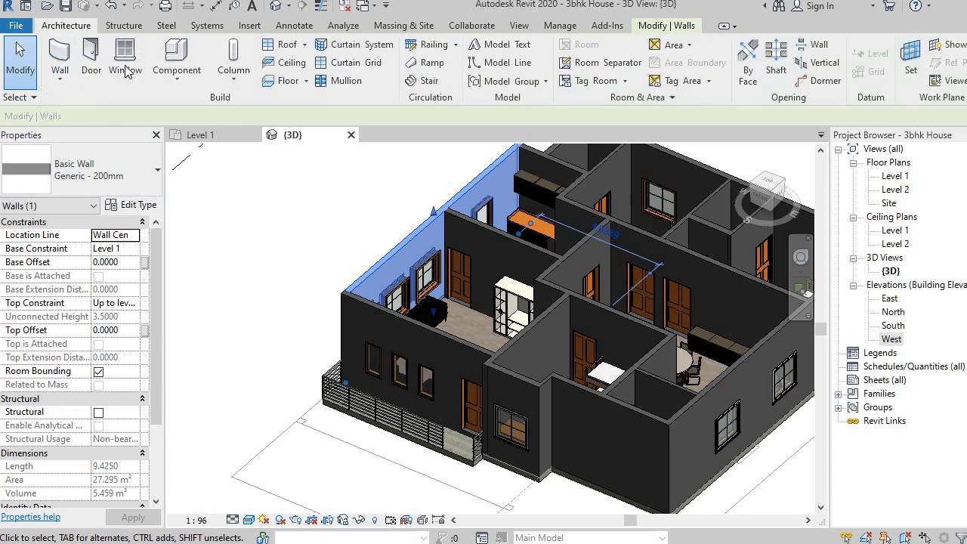
click(60, 76)
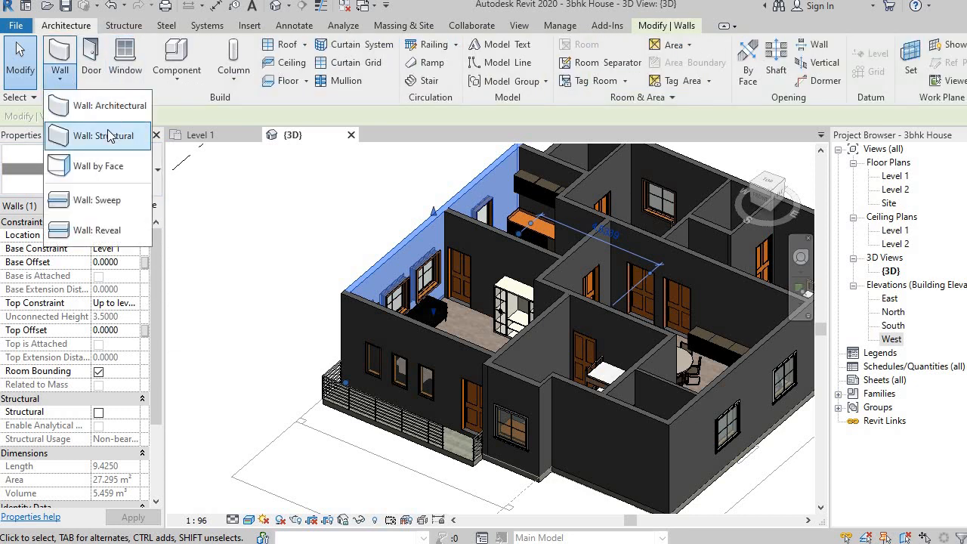
click(99, 105)
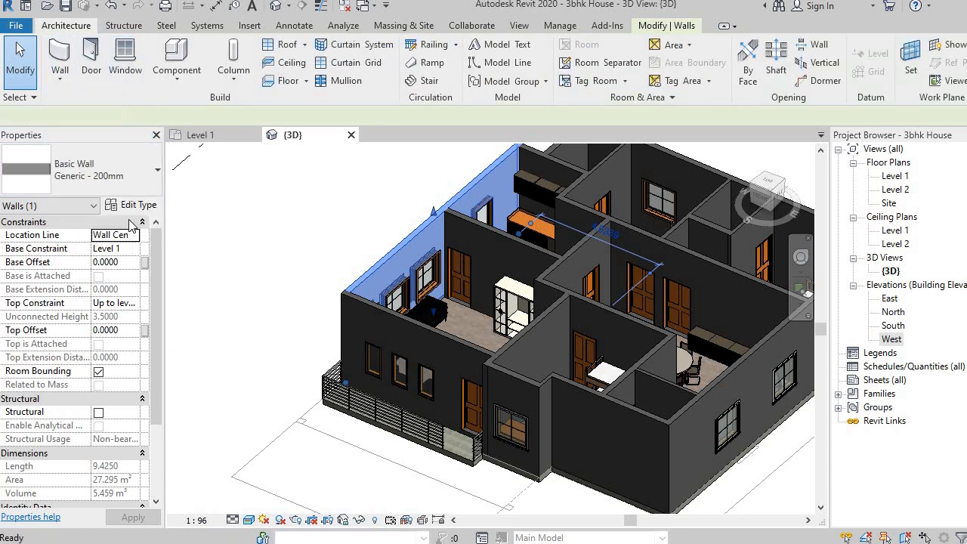
click(131, 175)
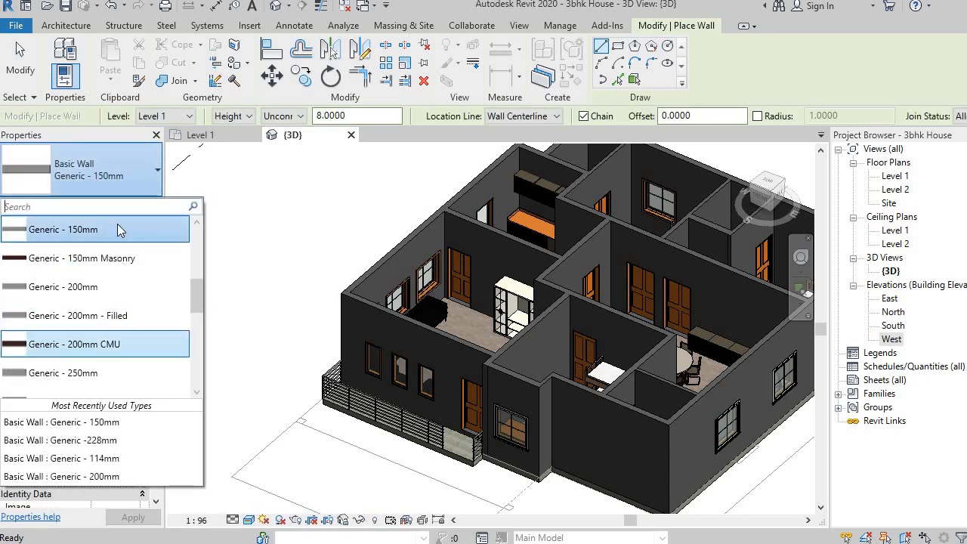
click(146, 183)
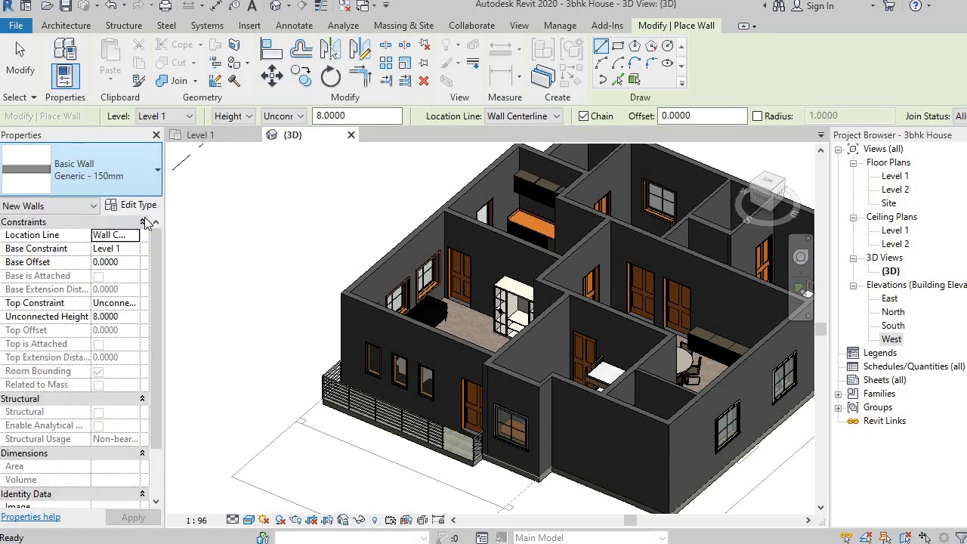
Open the Generic - 150mm wall type's structure and browse the project materials for its Structure layer.
click(139, 207)
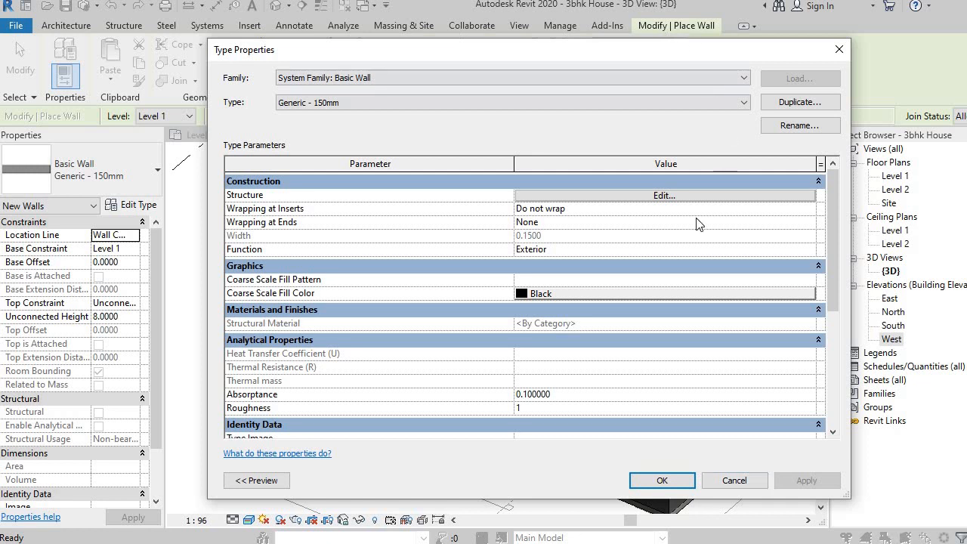
click(655, 196)
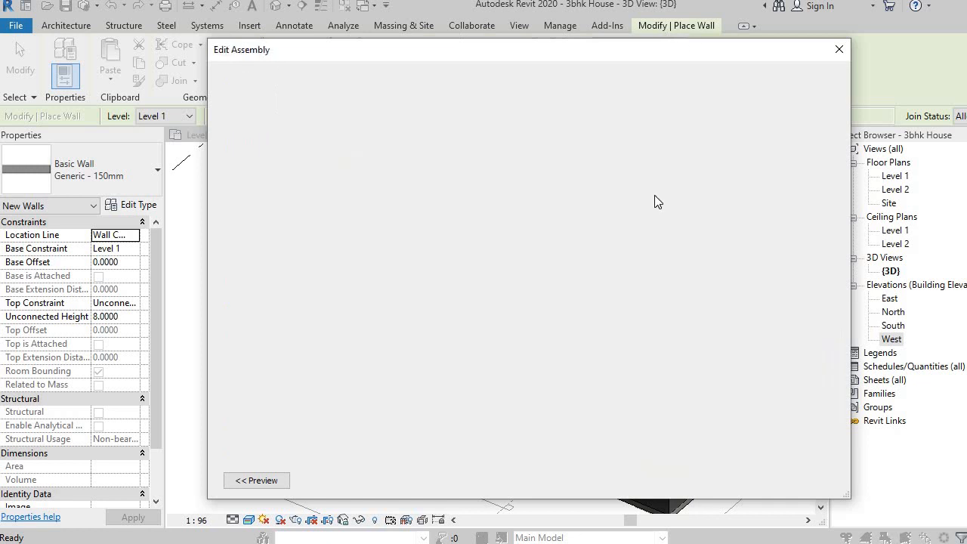
click(515, 194)
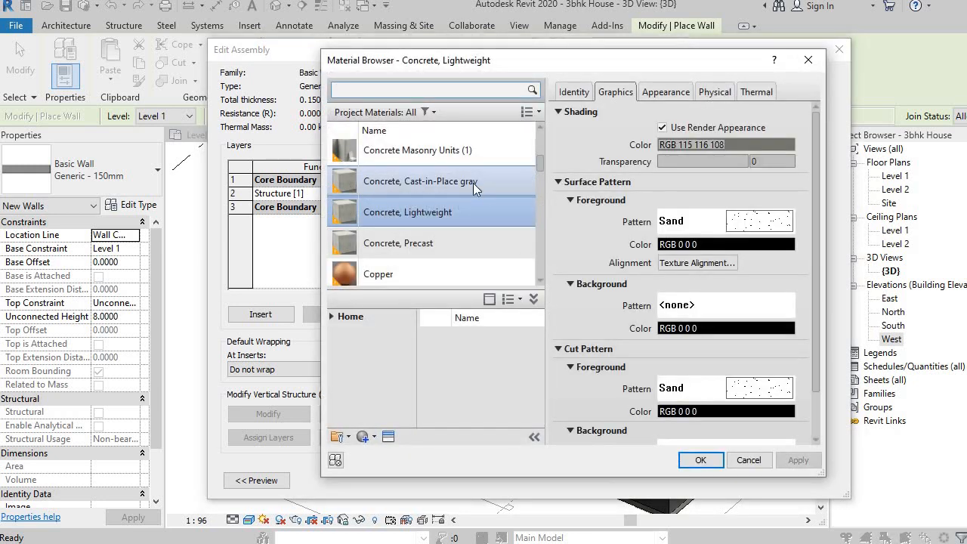
scroll(473, 183, down, 5)
scroll(426, 206, down, 6)
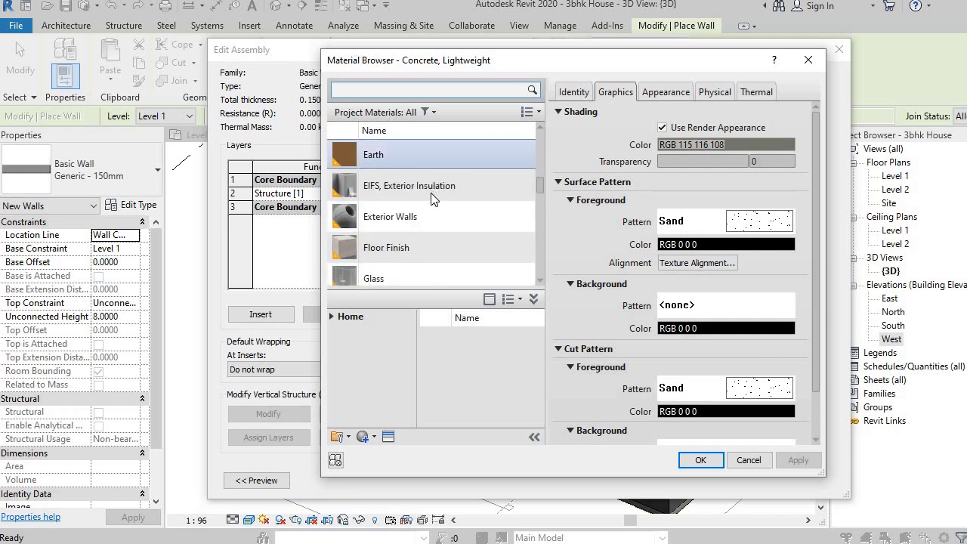
scroll(447, 264, down, 2)
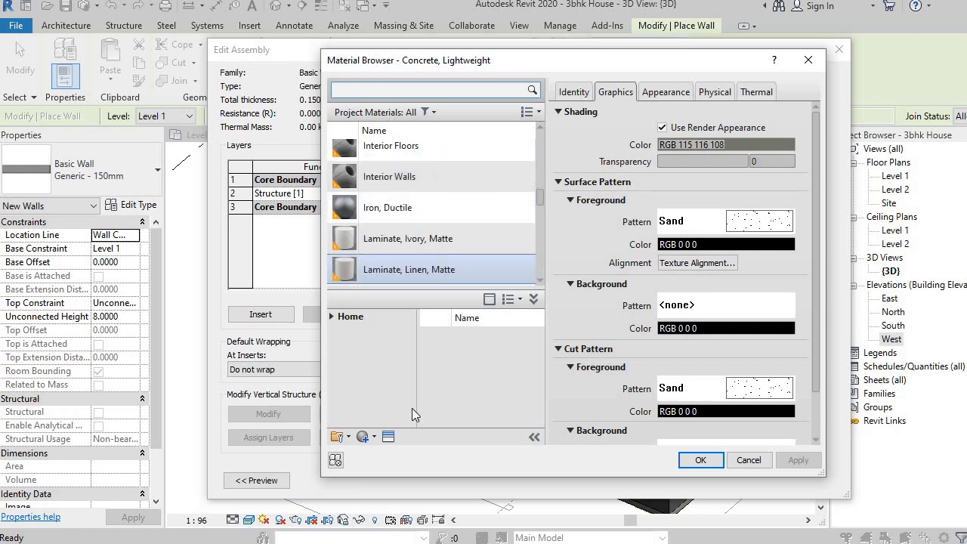
scroll(435, 201, down, 1)
scroll(437, 203, up, 6)
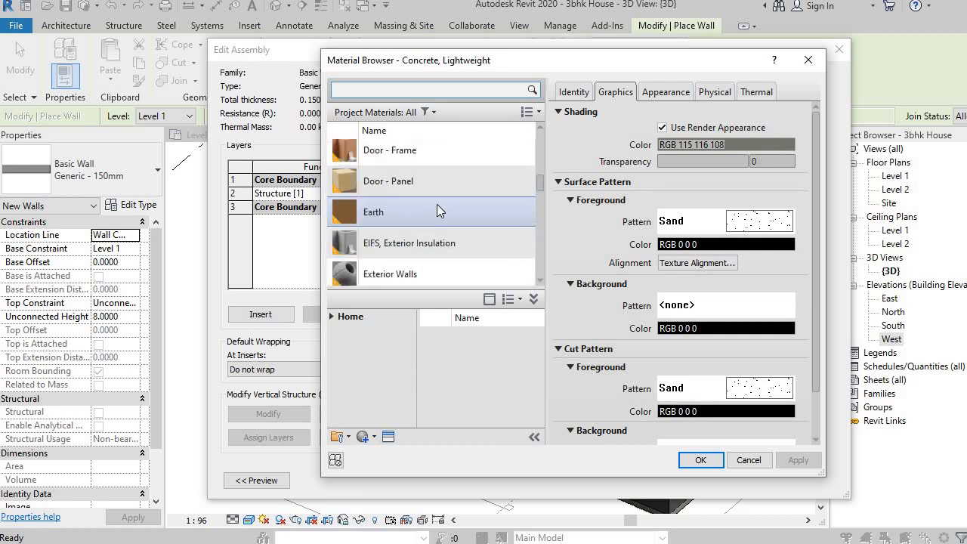
scroll(447, 223, up, 8)
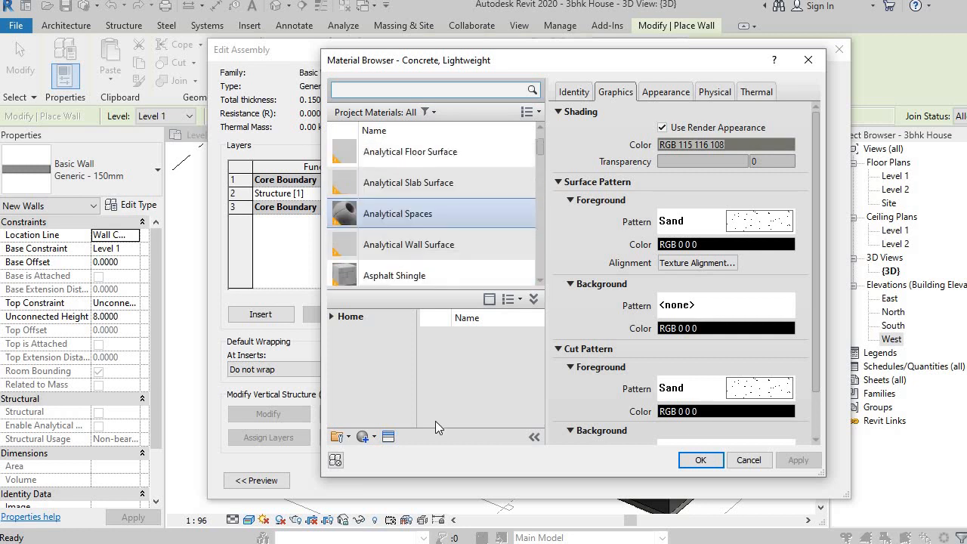
Examine the Concrete and Masonry categories of the Appearance Library, then leave the wall type and its material unedited.
click(388, 438)
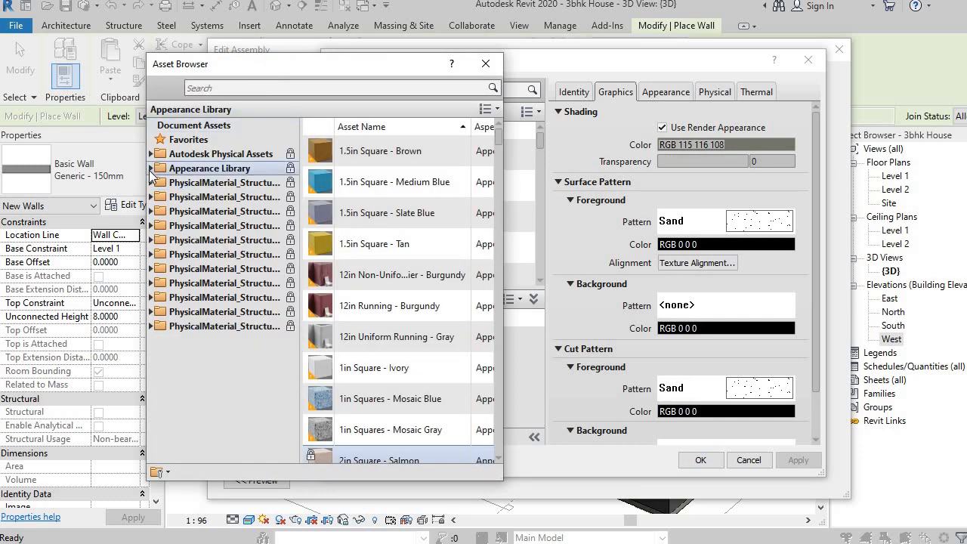
scroll(195, 302, down, 2)
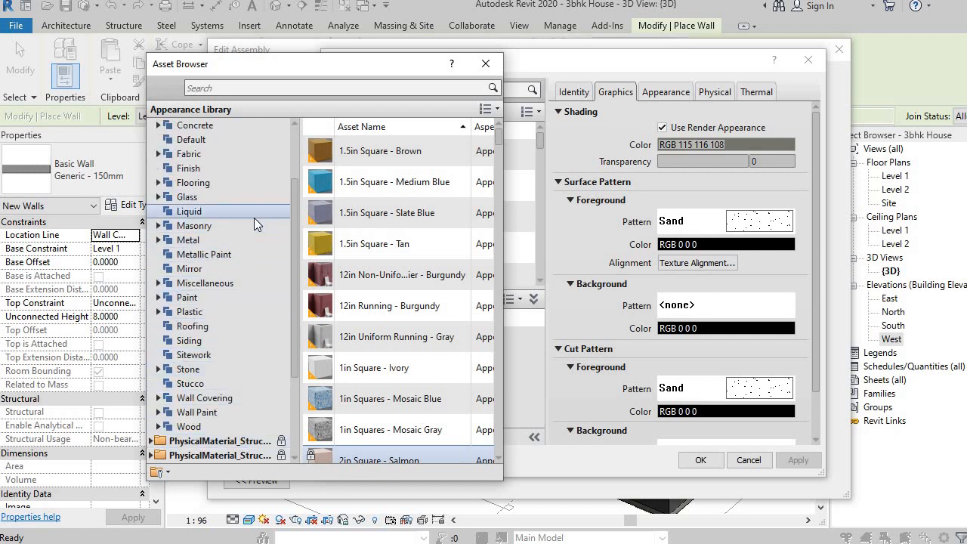
click(158, 126)
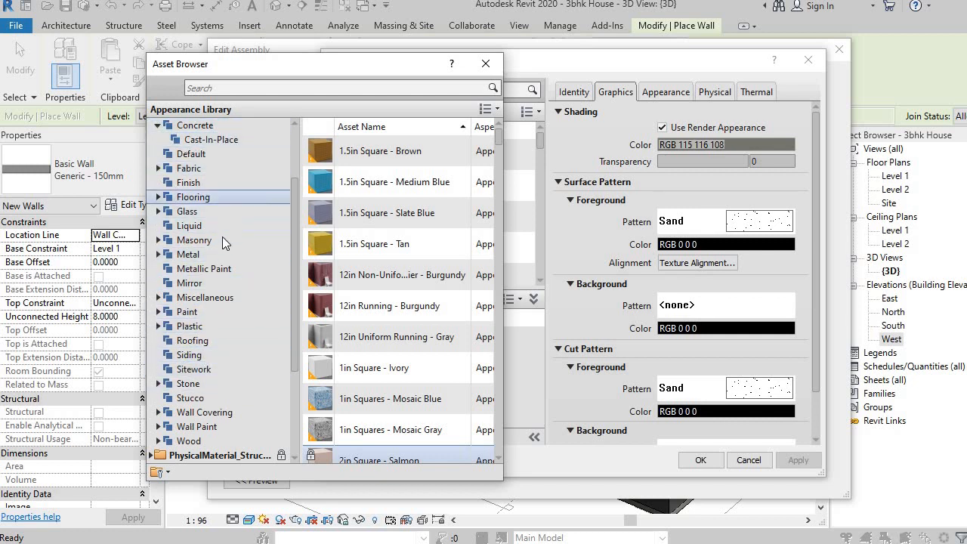
click(158, 240)
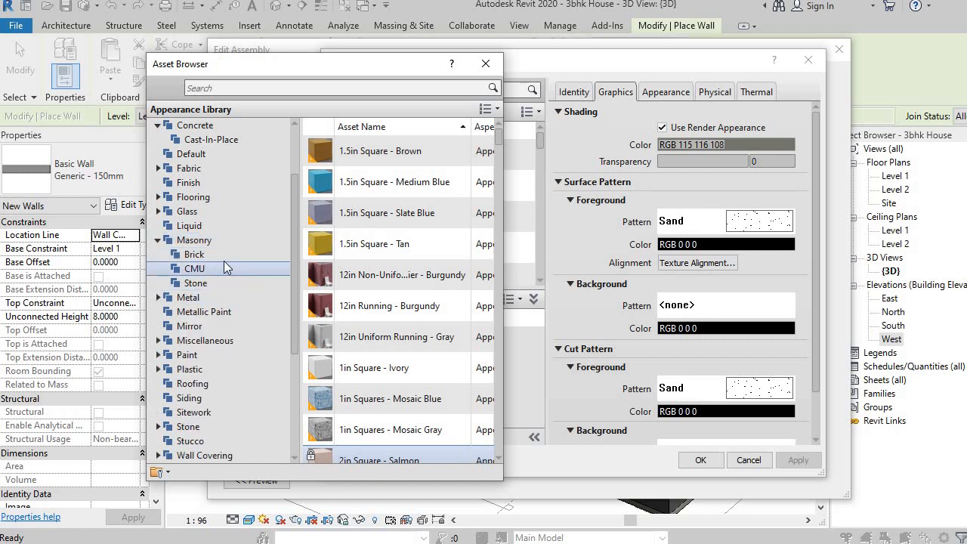
click(485, 63)
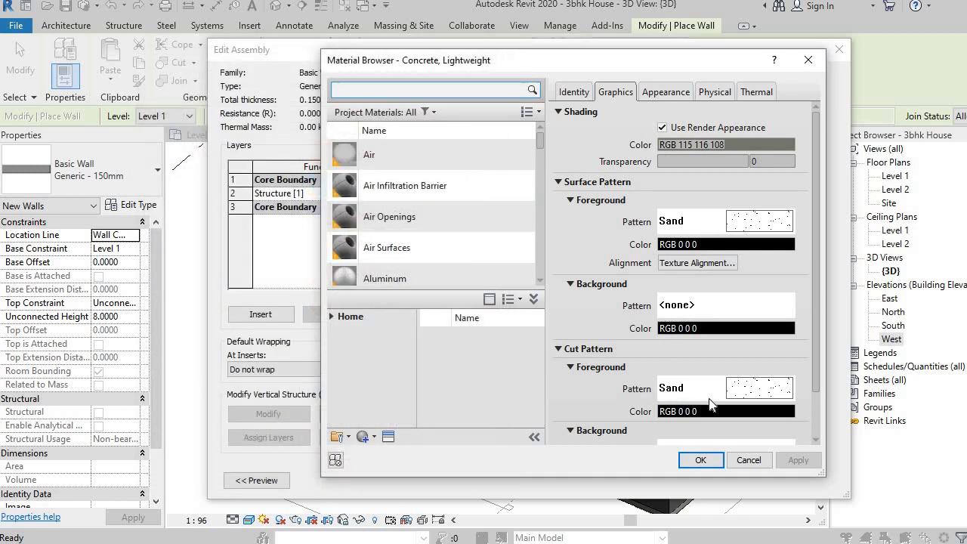
click(749, 461)
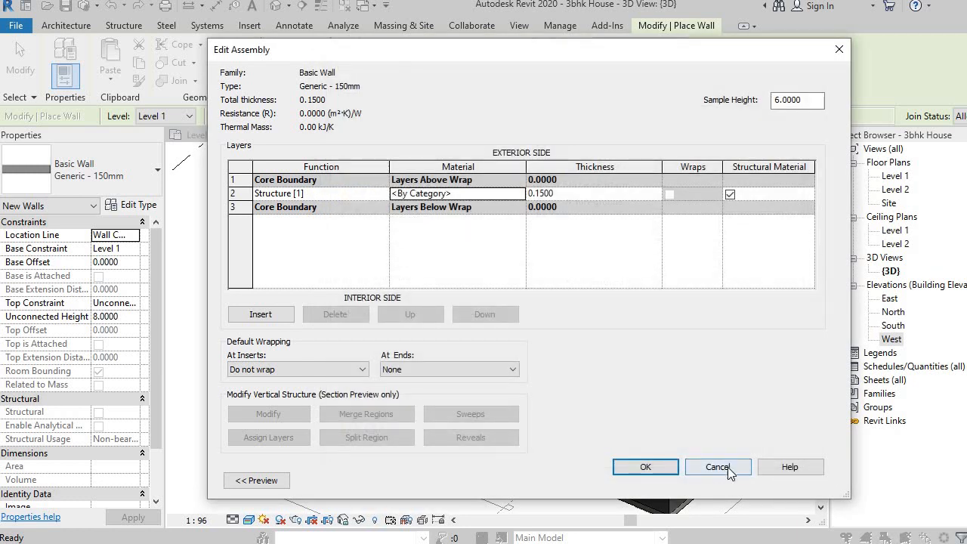
click(729, 469)
click(736, 487)
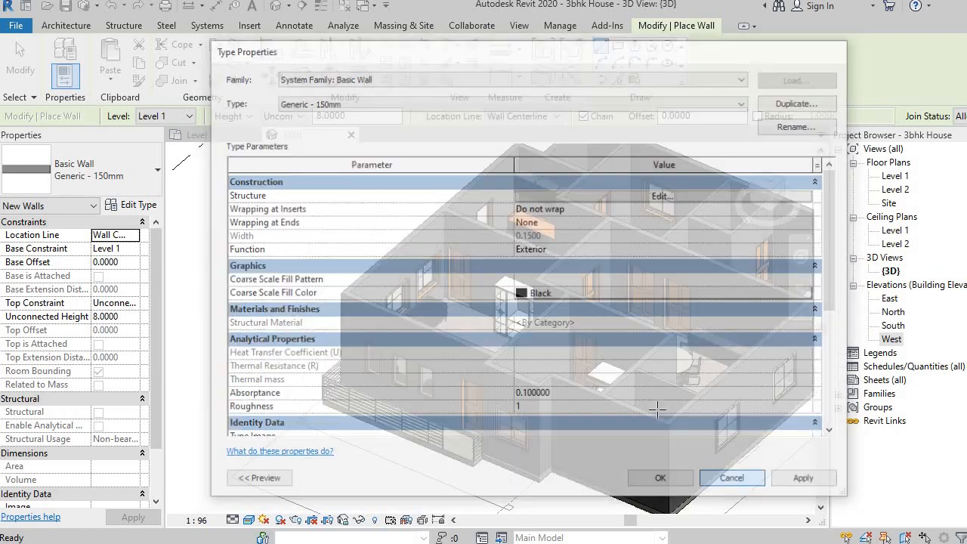
Set the height of the new walls to reach up to Level 2.
scroll(467, 348, down, 2)
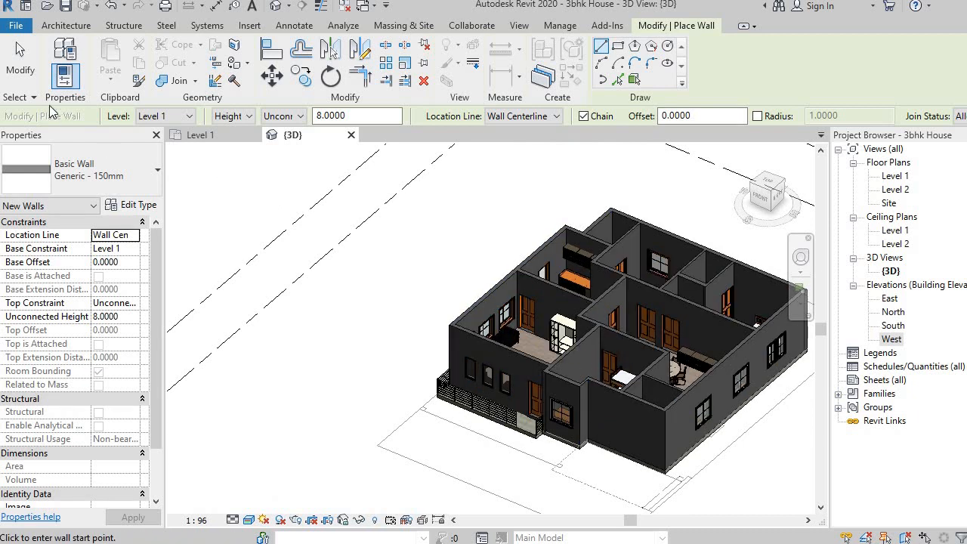
scroll(600, 361, up, 3)
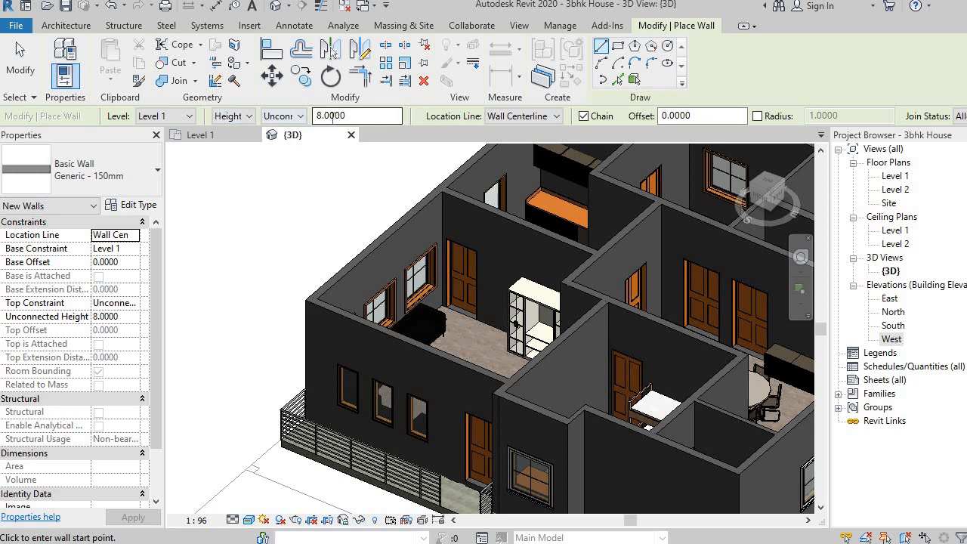
click(271, 119)
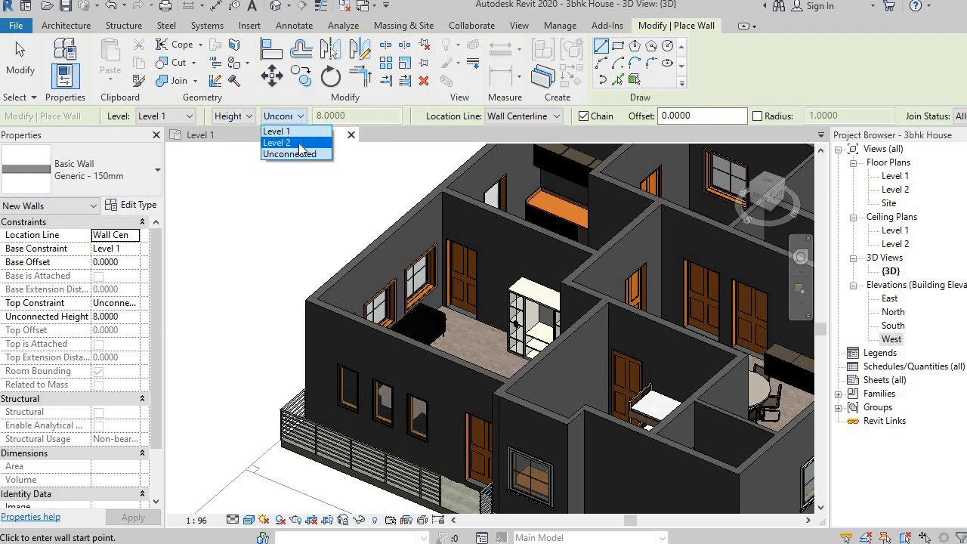
click(277, 146)
scroll(398, 212, down, 2)
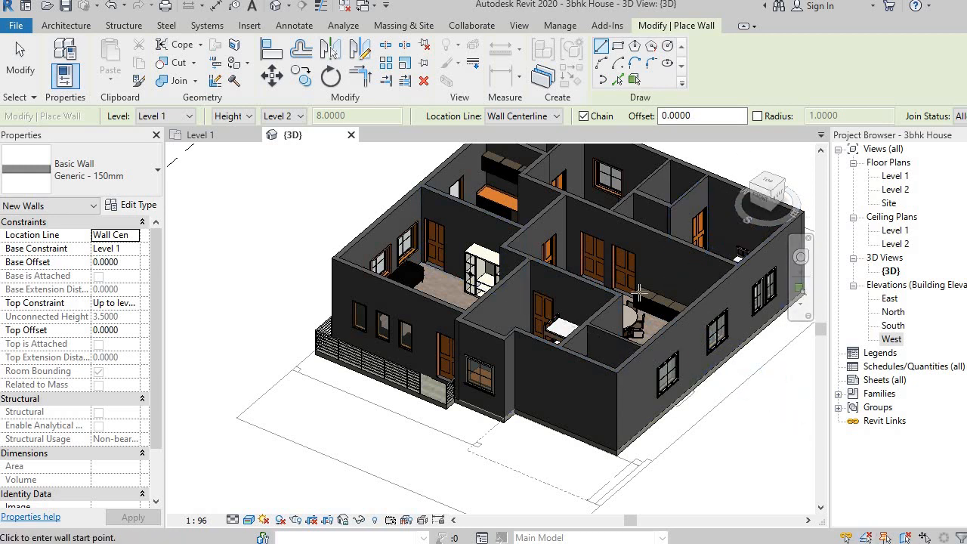
Examine the house walls in the 3D view, then leave the Wall tool without drawing a wall.
scroll(423, 287, up, 2)
scroll(427, 285, down, 2)
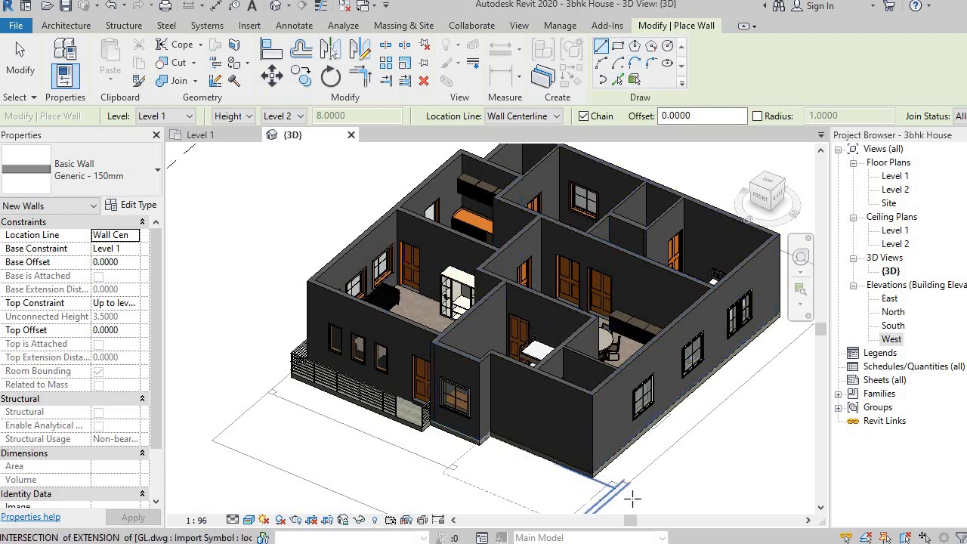
scroll(632, 487, up, 3)
scroll(597, 473, down, 4)
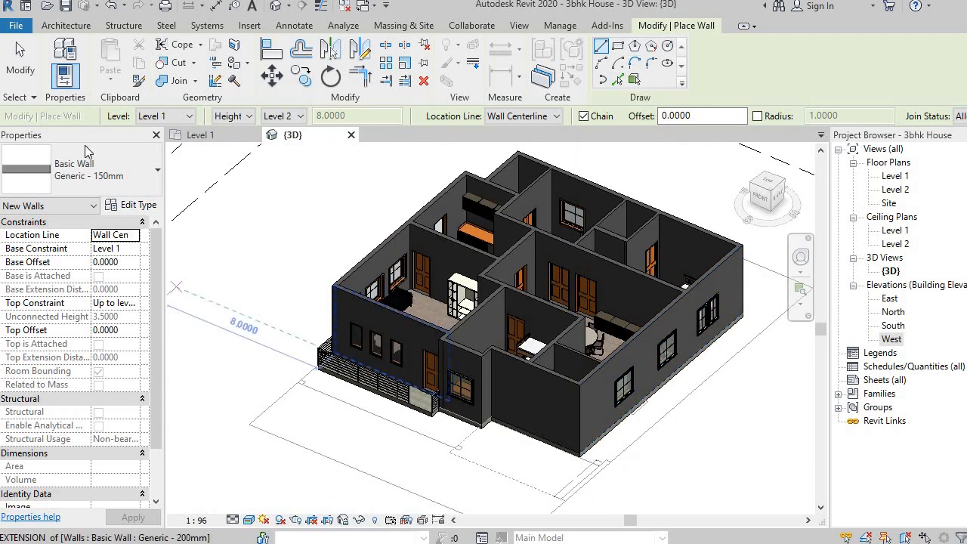
click(20, 60)
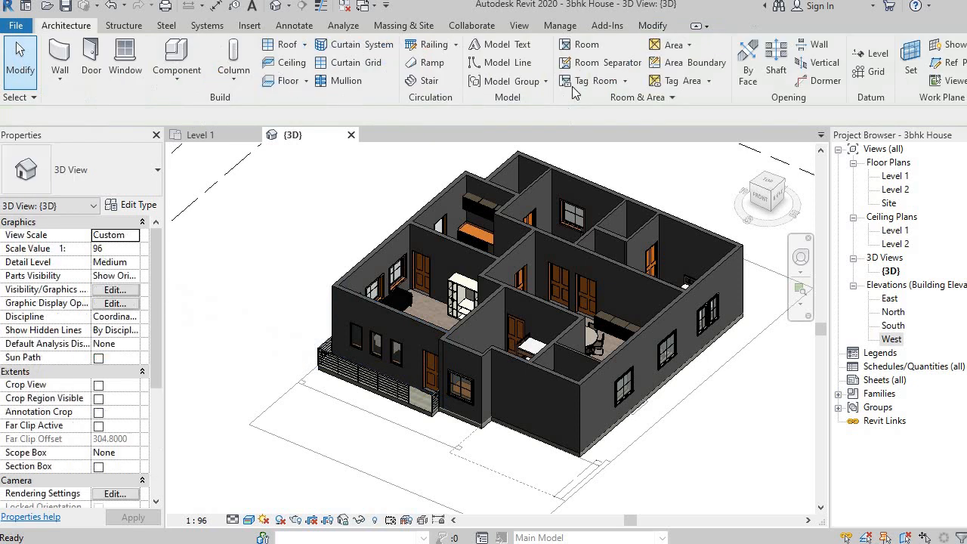
Open the Level 1 floor plan and view its room layout.
double_click(893, 178)
scroll(534, 352, up, 2)
scroll(534, 353, down, 1)
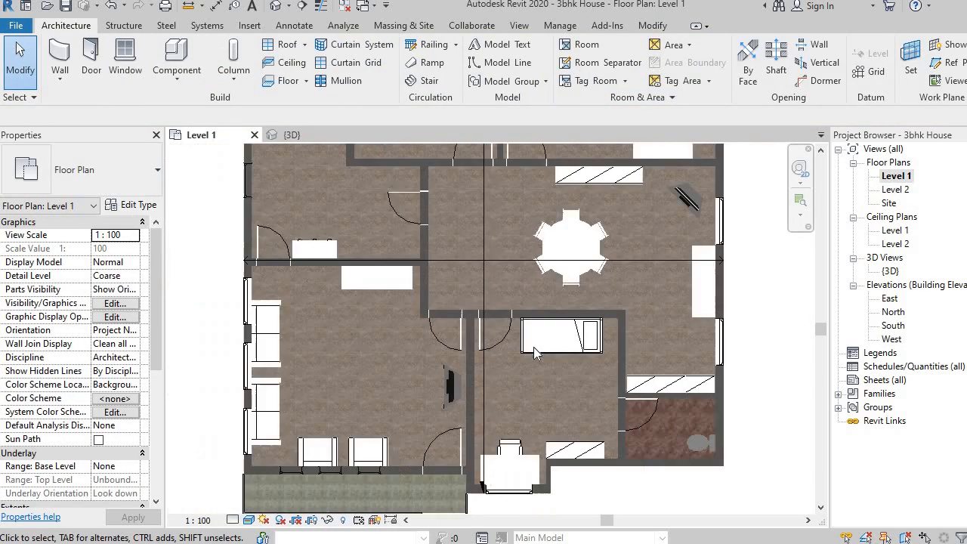
scroll(534, 353, down, 2)
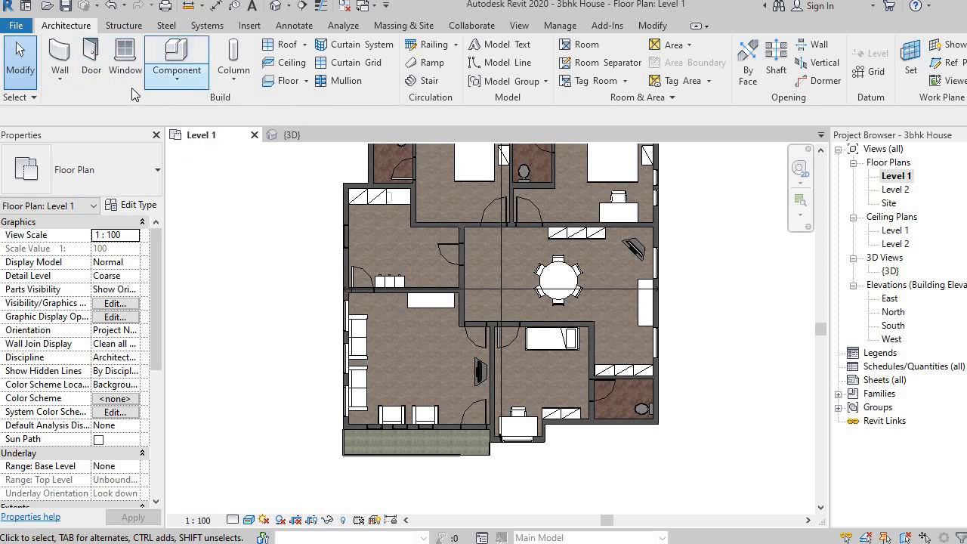
Start the architectural Floor tool and inspect the 150mm Floor type's layer structure, leaving the type unedited.
click(306, 81)
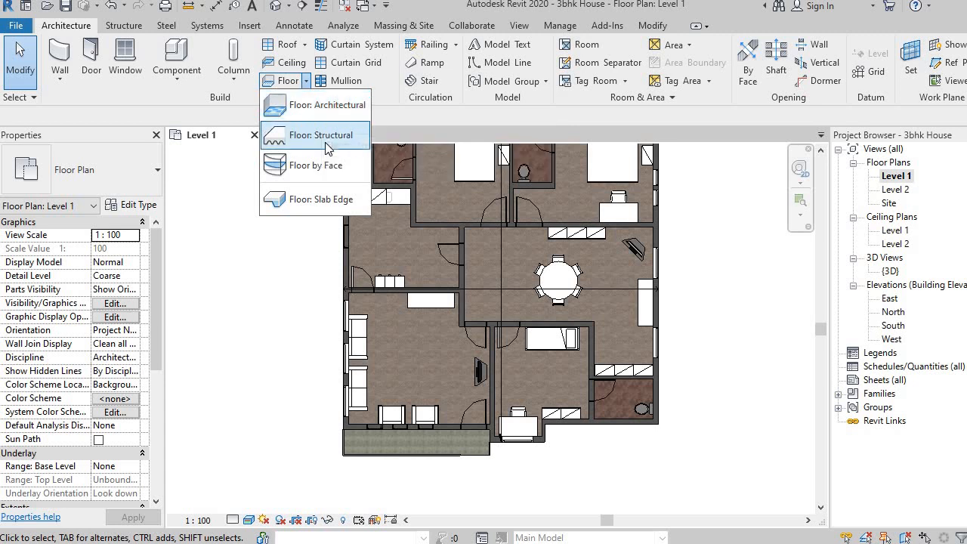
click(321, 104)
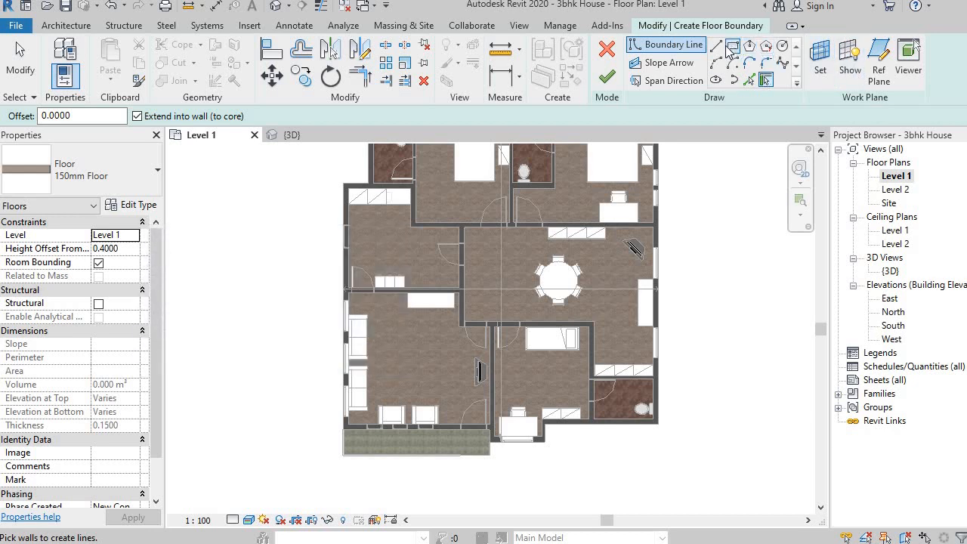
click(148, 210)
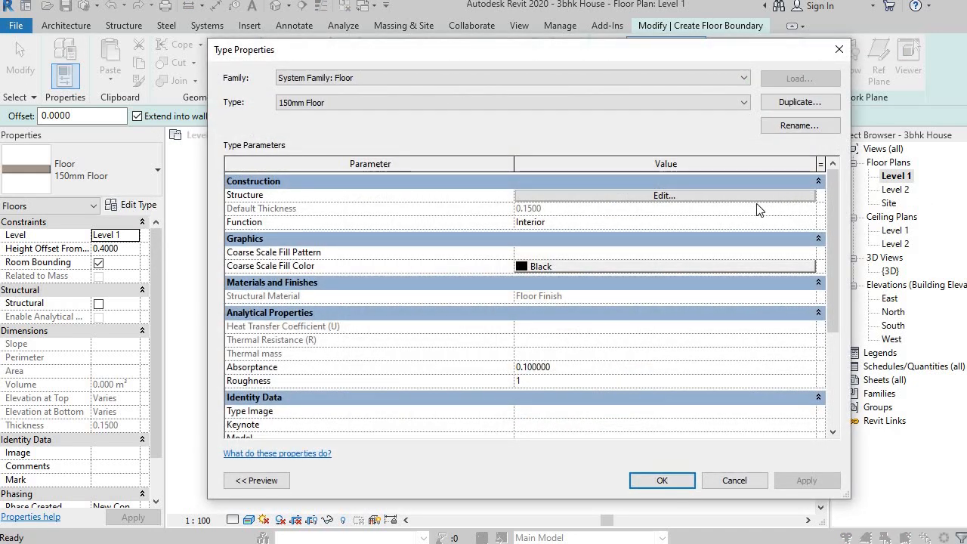
click(648, 196)
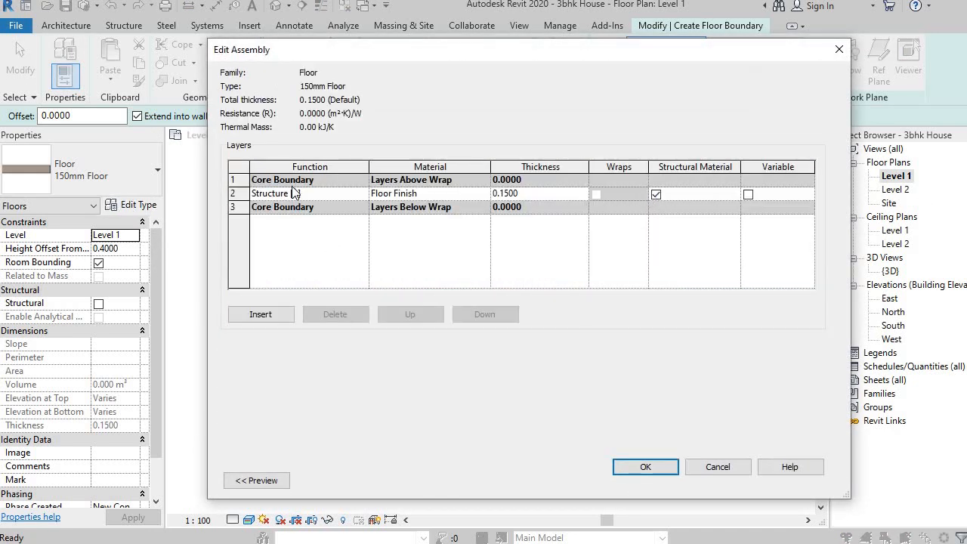
click(731, 467)
click(731, 482)
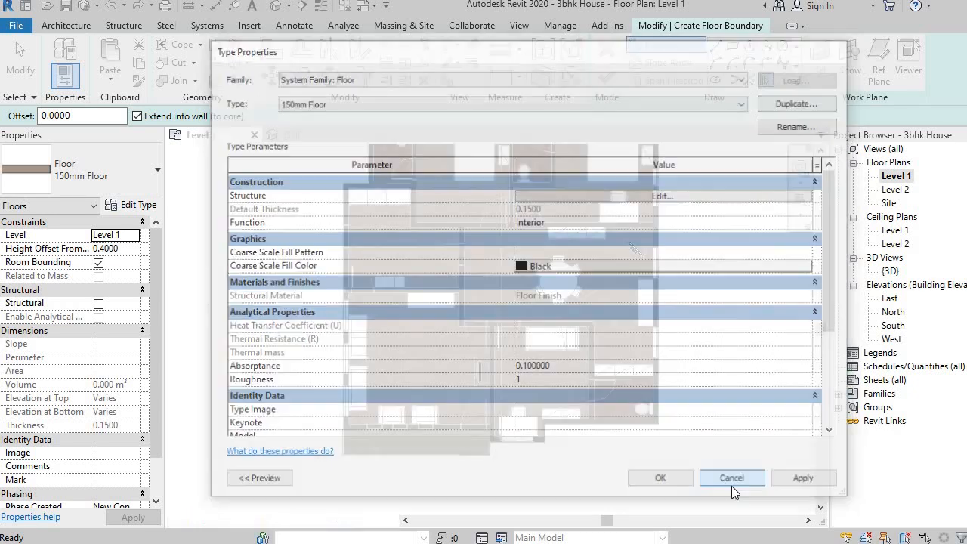
Examine the floor areas of the rooms in the Level 1 plan, then cancel the floor boundary sketch.
scroll(533, 351, up, 2)
scroll(537, 380, down, 2)
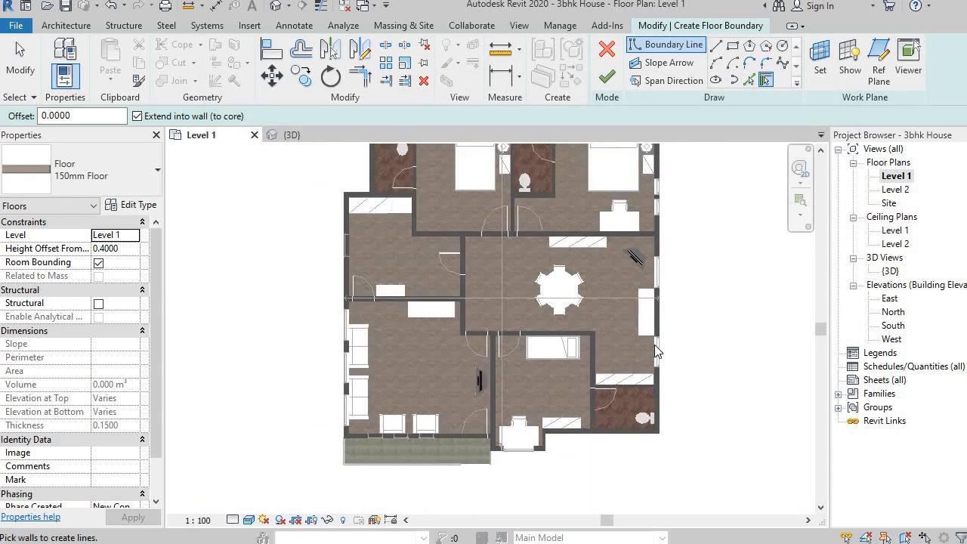
middle_drag(663, 357, 622, 375)
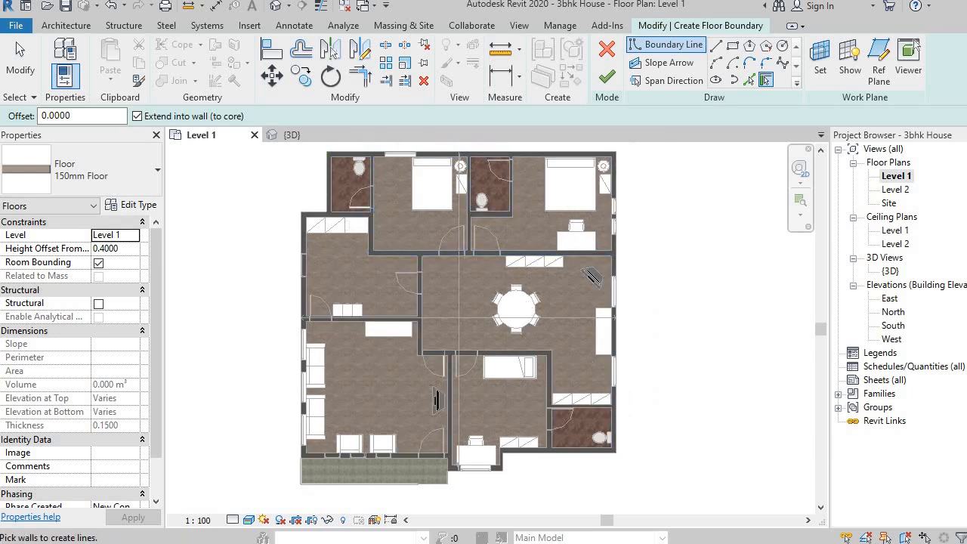
click(67, 26)
scroll(389, 401, up, 3)
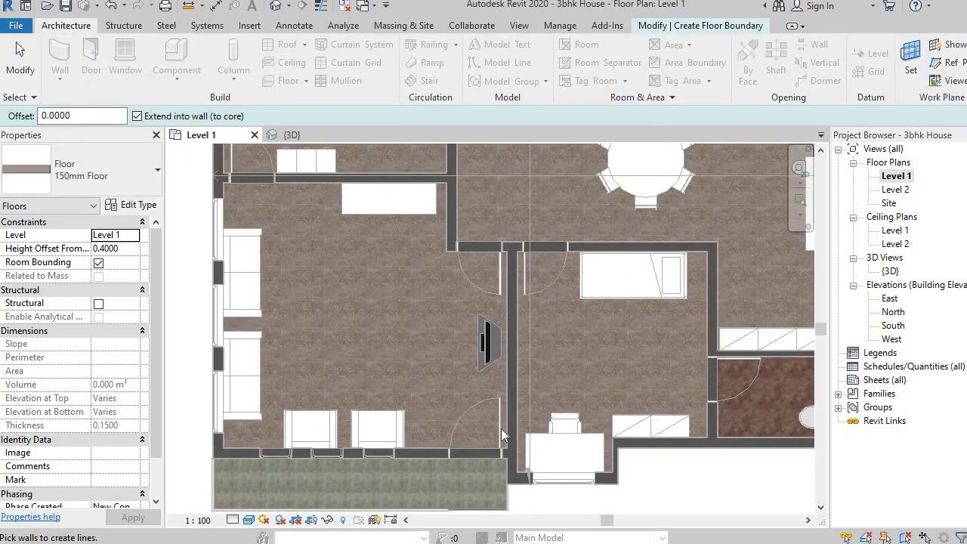
scroll(500, 428, down, 2)
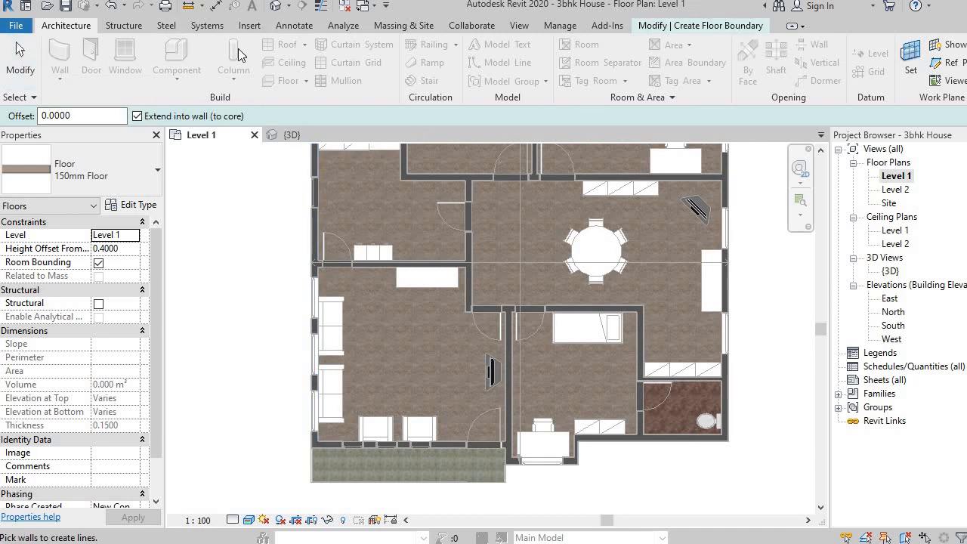
click(559, 25)
click(701, 25)
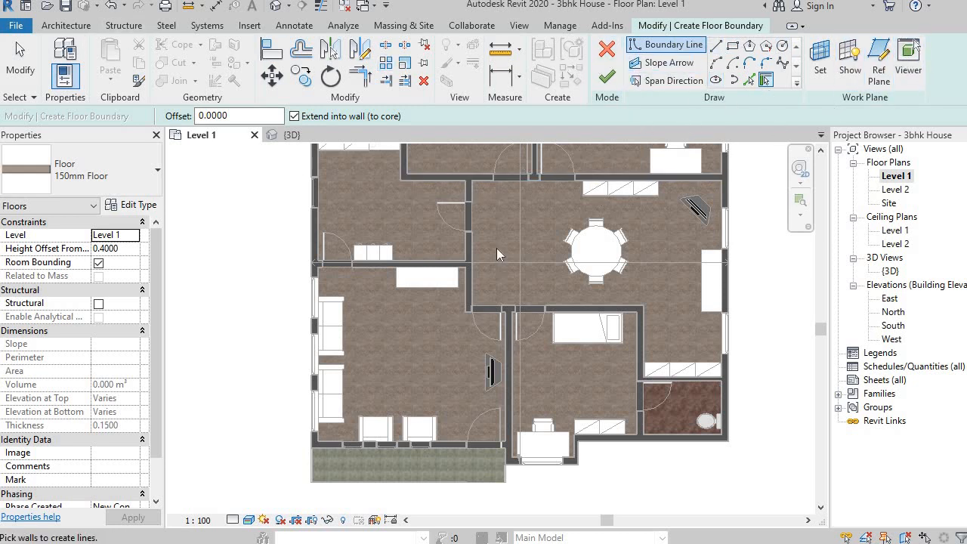
scroll(498, 252, down, 2)
middle_drag(508, 250, 430, 318)
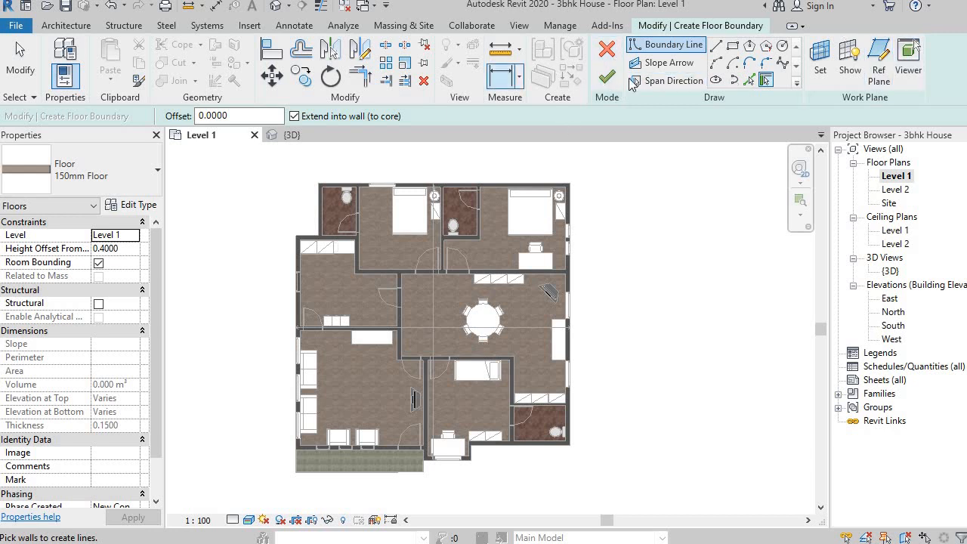
click(605, 56)
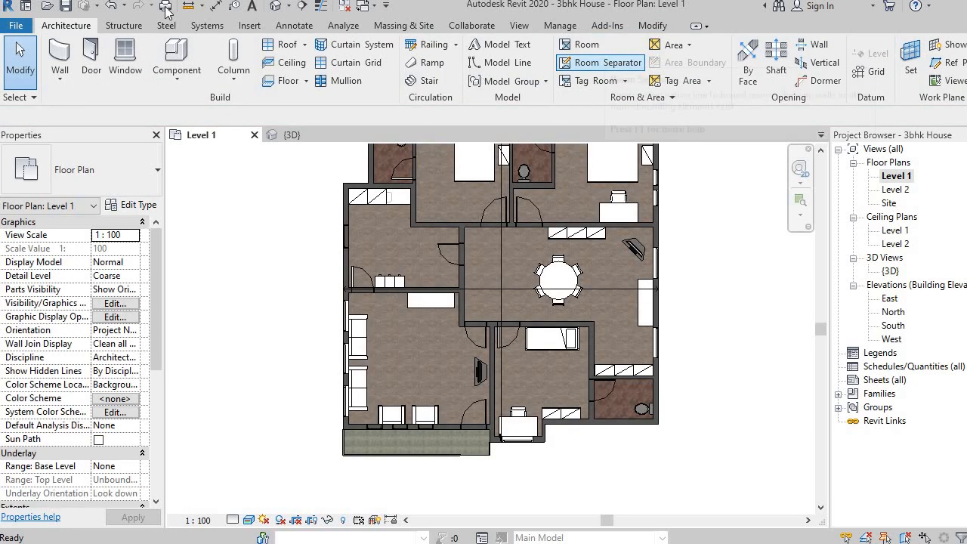
Start the Door tool and review the available door types, keeping M_Door-Interior-Single-4_Panel-Wood 838 x 2000mm.
scroll(393, 226, down, 1)
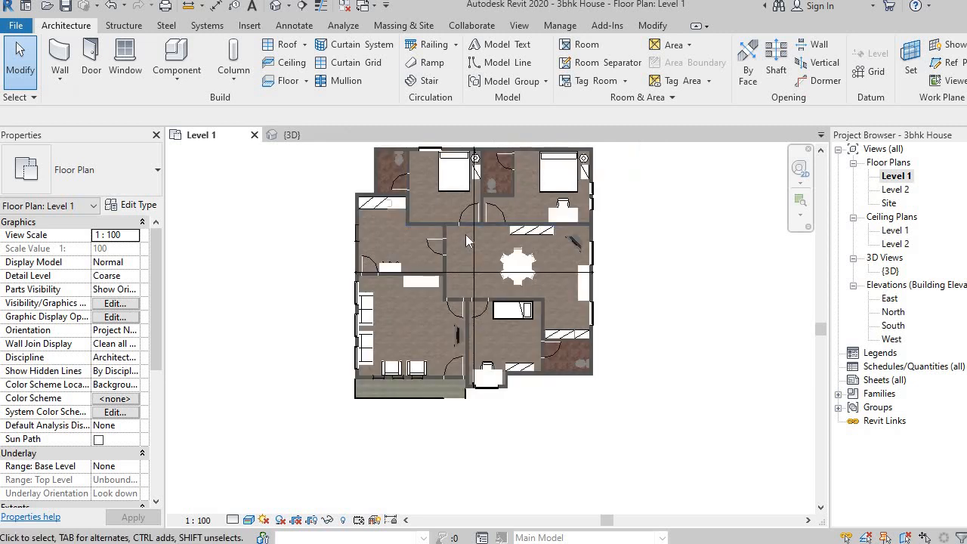
middle_drag(473, 242, 430, 295)
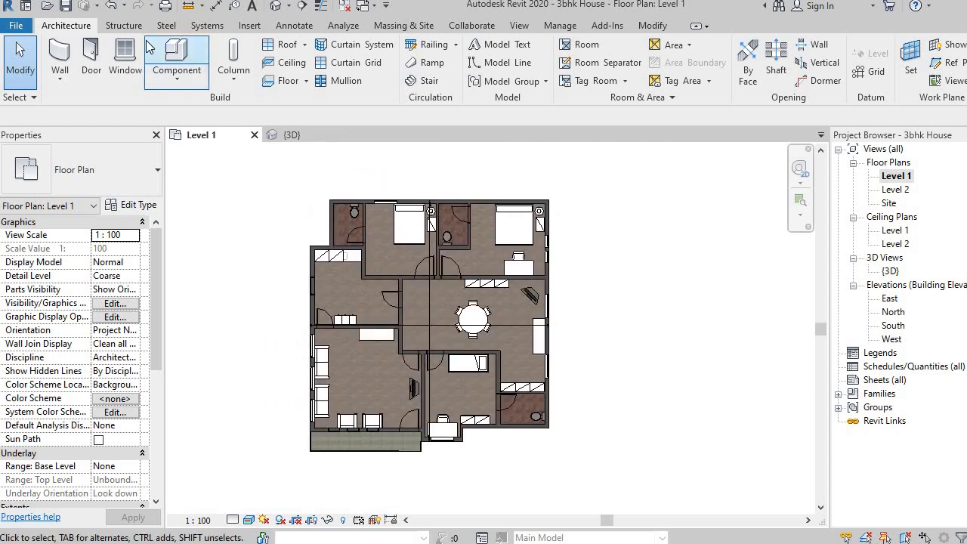
click(91, 64)
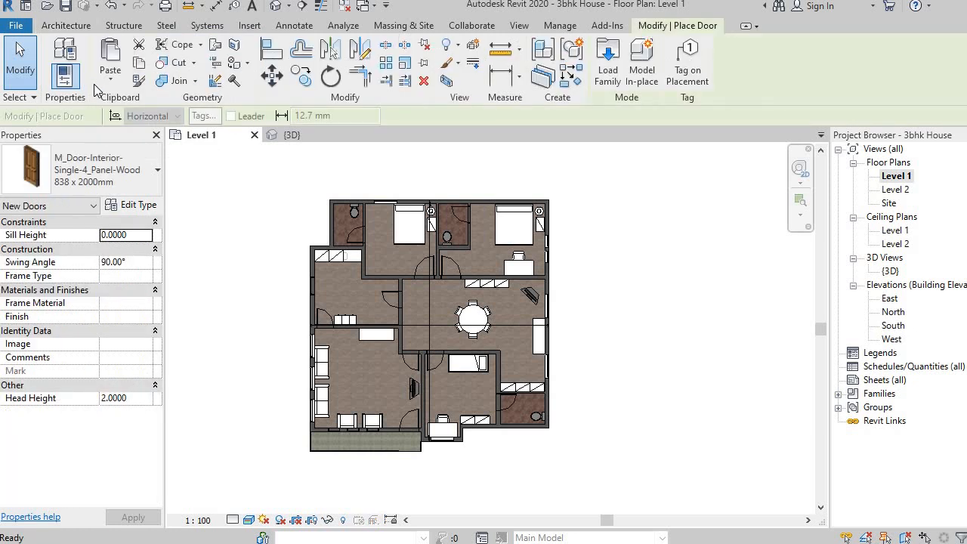
click(130, 179)
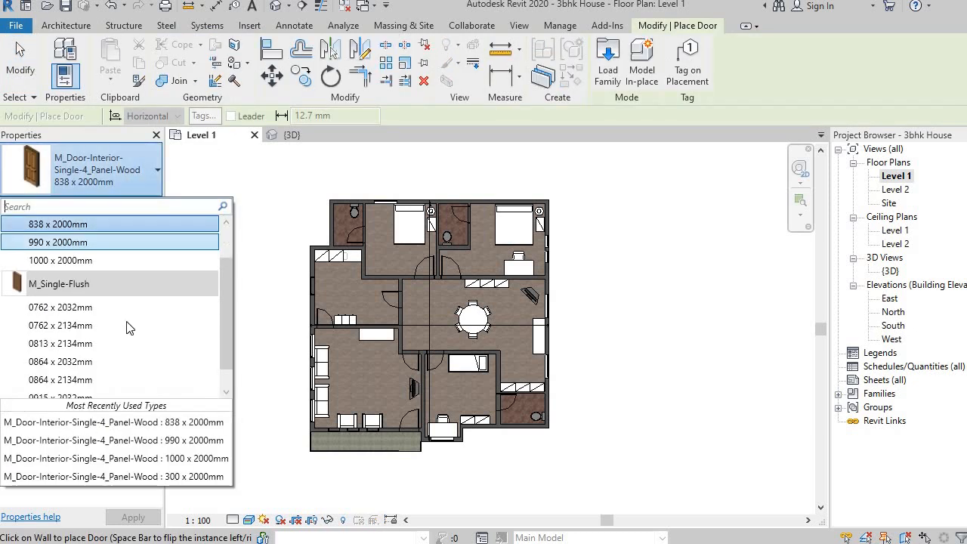
scroll(129, 332, down, 1)
scroll(130, 341, up, 1)
click(66, 187)
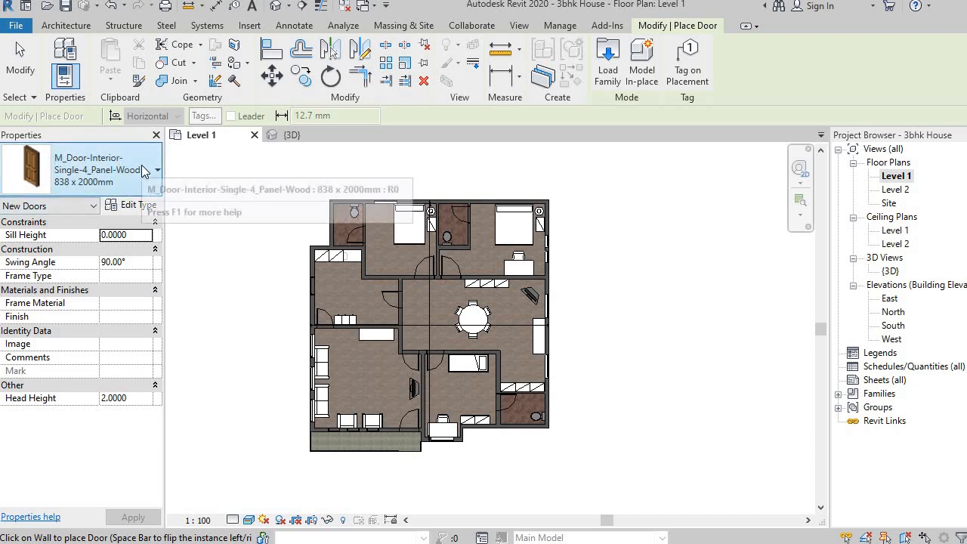
Start loading a door family and browse the category folders of the India library.
click(614, 68)
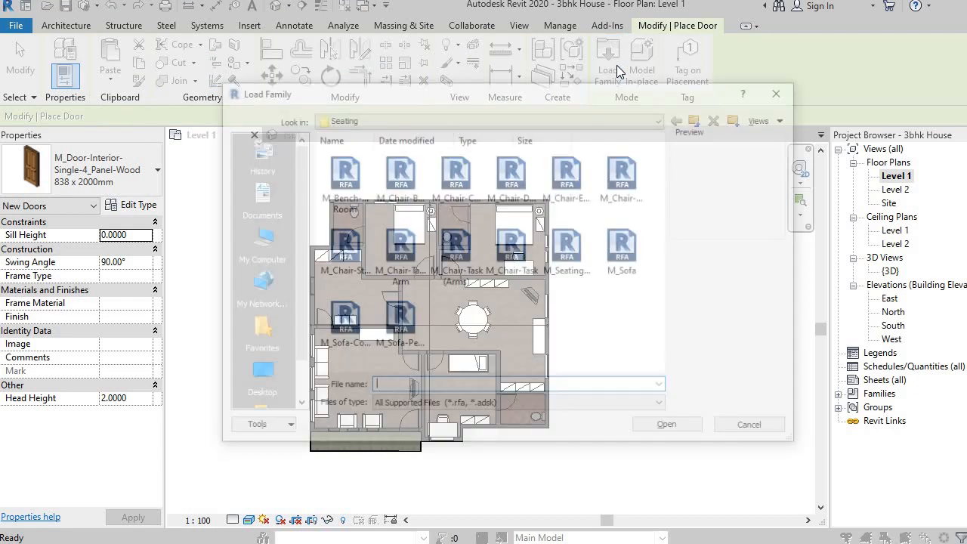
click(379, 117)
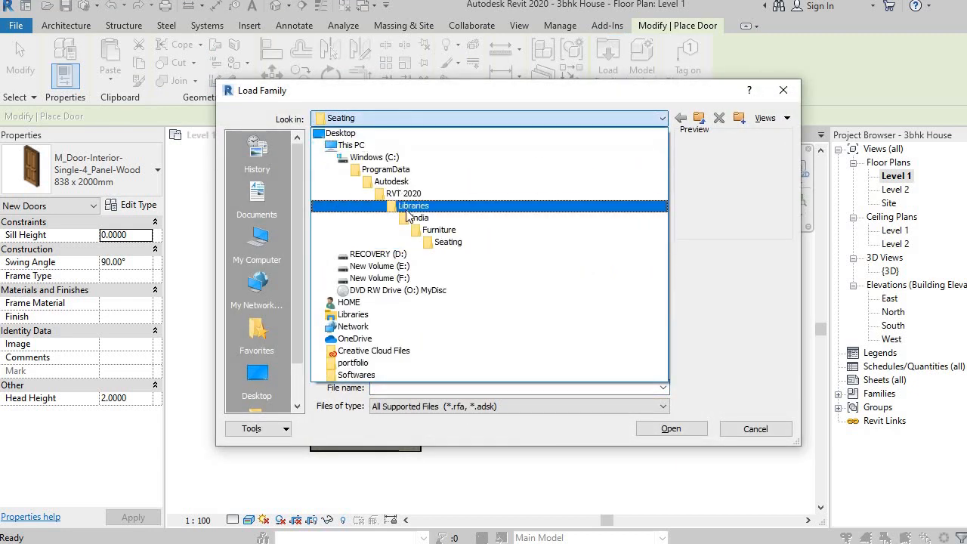
click(421, 218)
scroll(491, 287, down, 2)
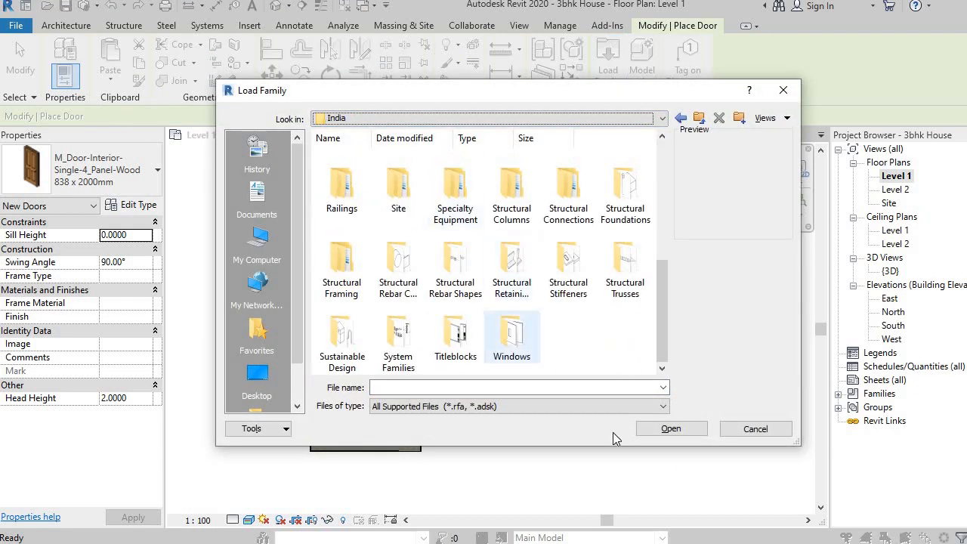
scroll(583, 345, up, 5)
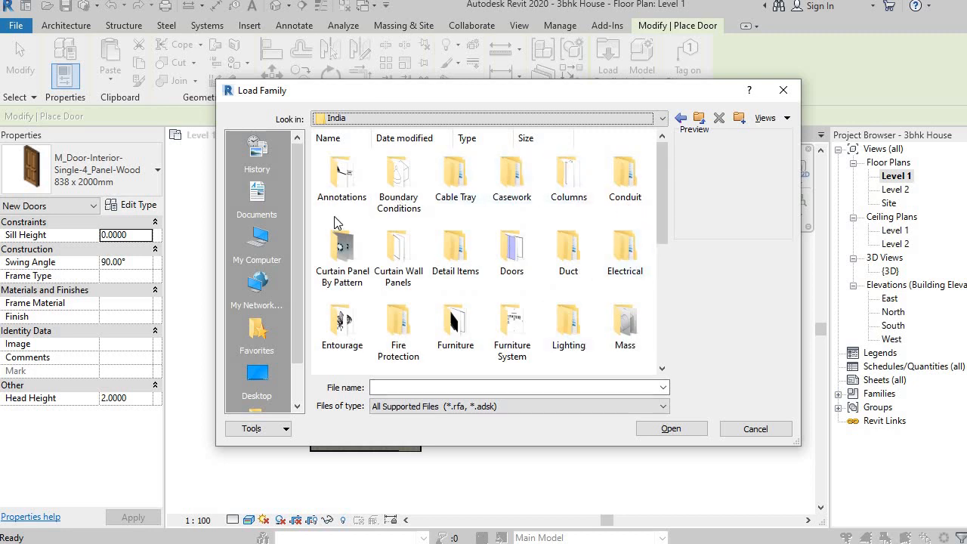
scroll(574, 264, down, 5)
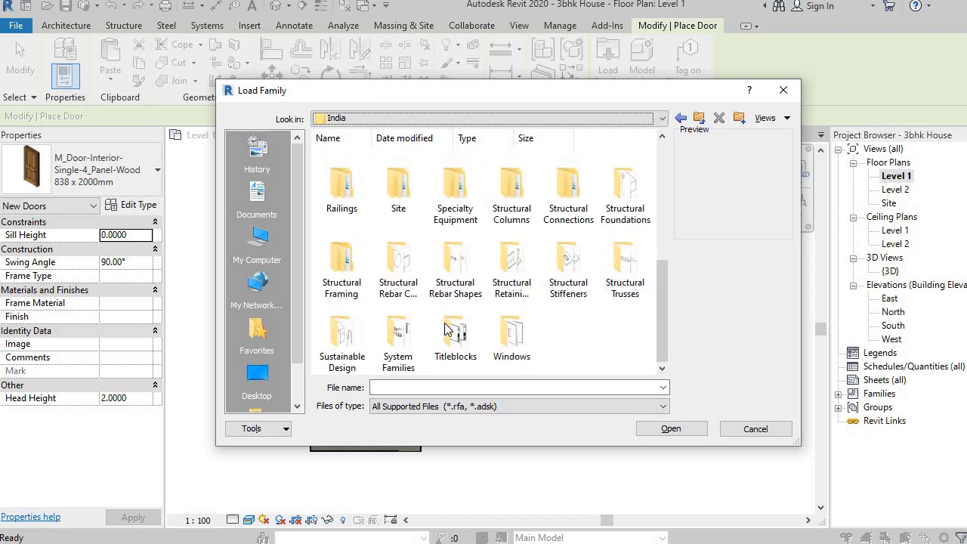
scroll(445, 317, up, 3)
scroll(438, 272, up, 1)
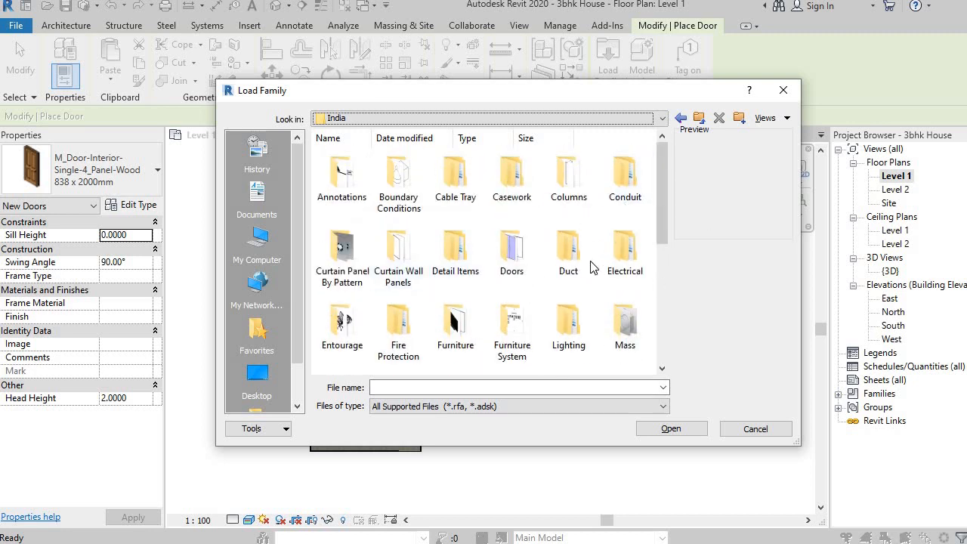
Examine the door families in the library's Residential doors folder, then cancel loading a family.
double_click(512, 248)
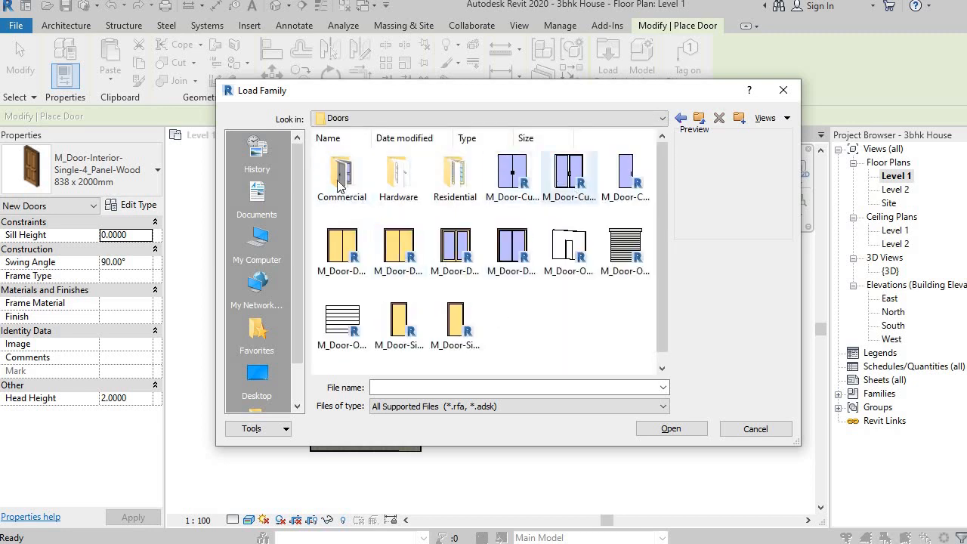
double_click(455, 178)
scroll(414, 232, down, 2)
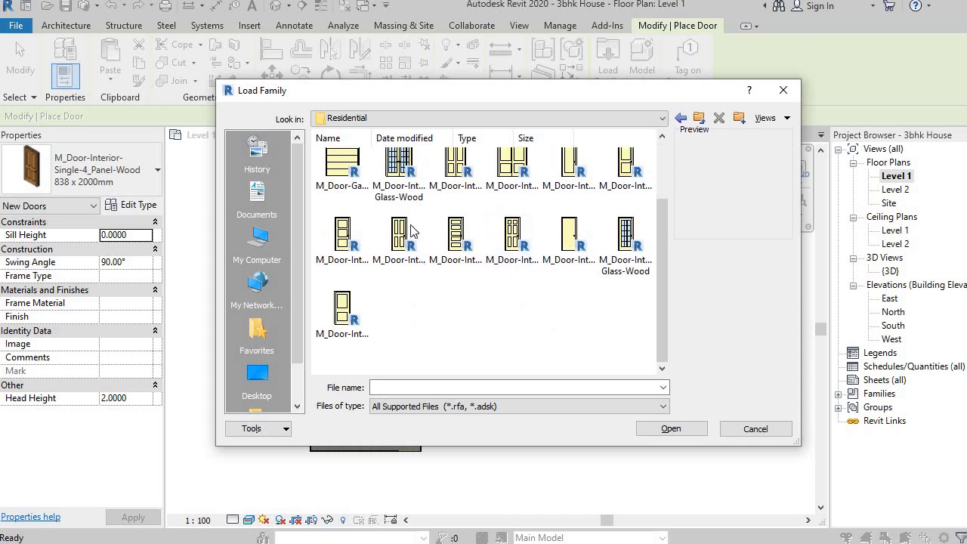
scroll(589, 291, up, 1)
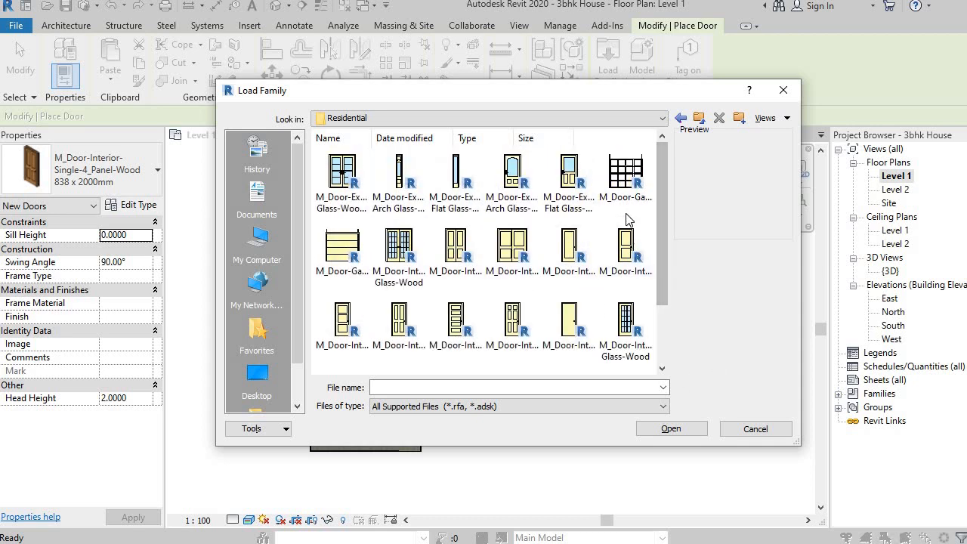
scroll(593, 301, down, 1)
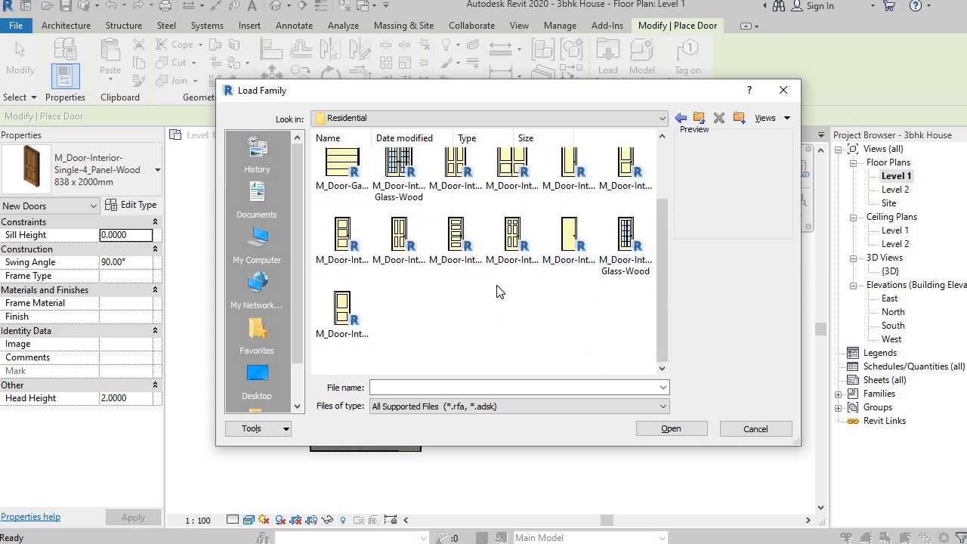
click(756, 428)
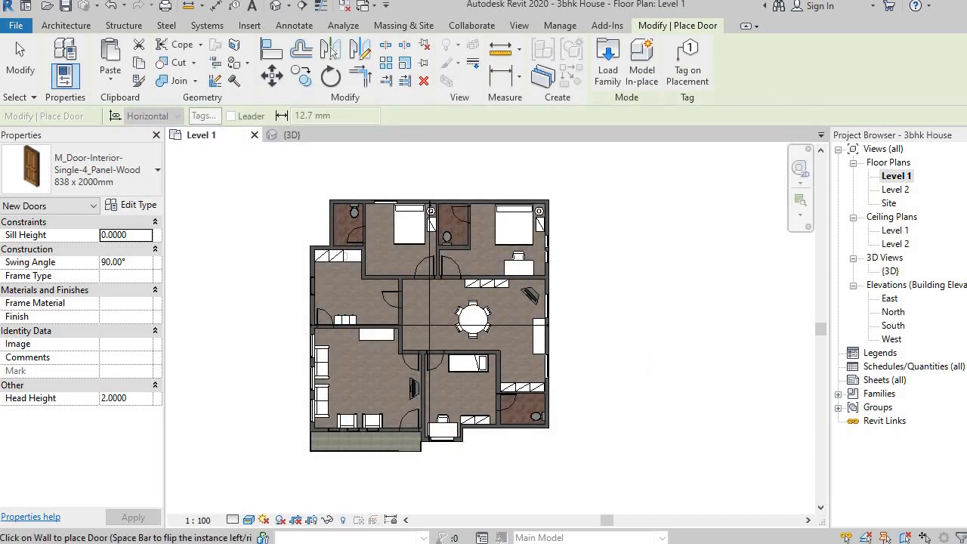
click(67, 26)
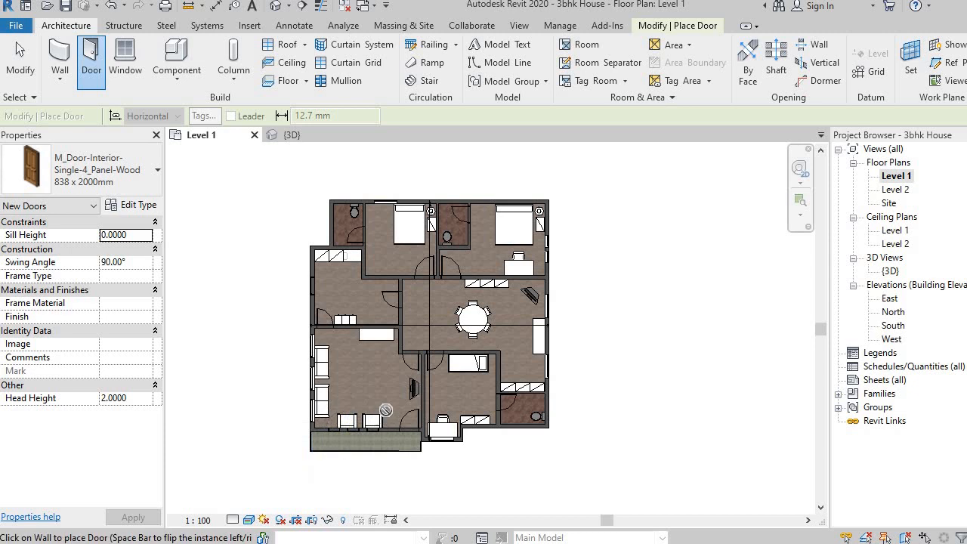
scroll(360, 383, up, 1)
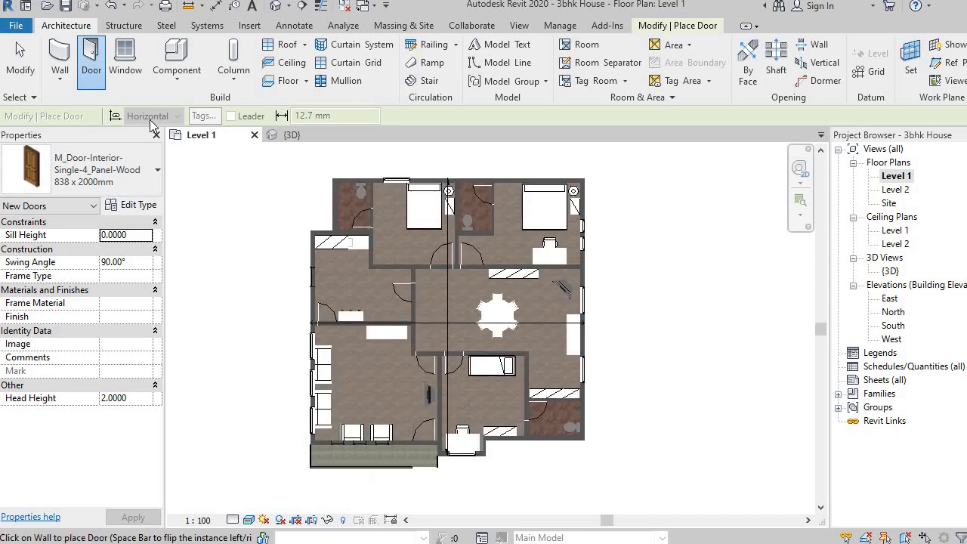
Start the Window tool, begin loading a window family and go up from the Seating folder to the India library.
click(125, 65)
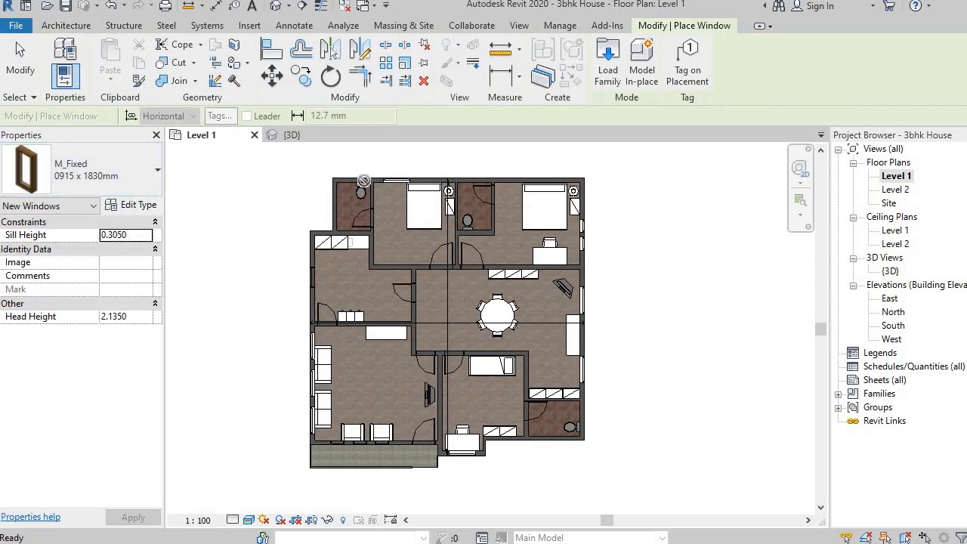
click(608, 62)
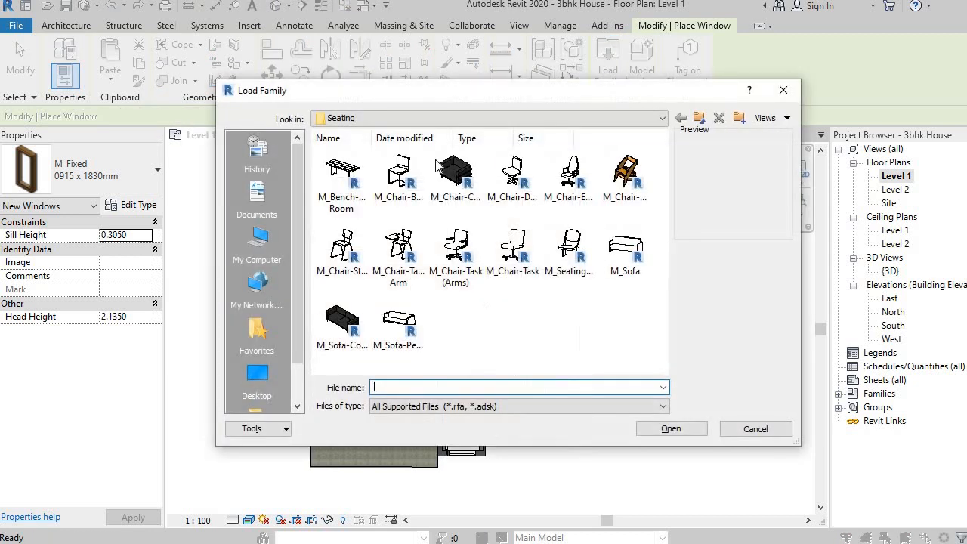
click(421, 119)
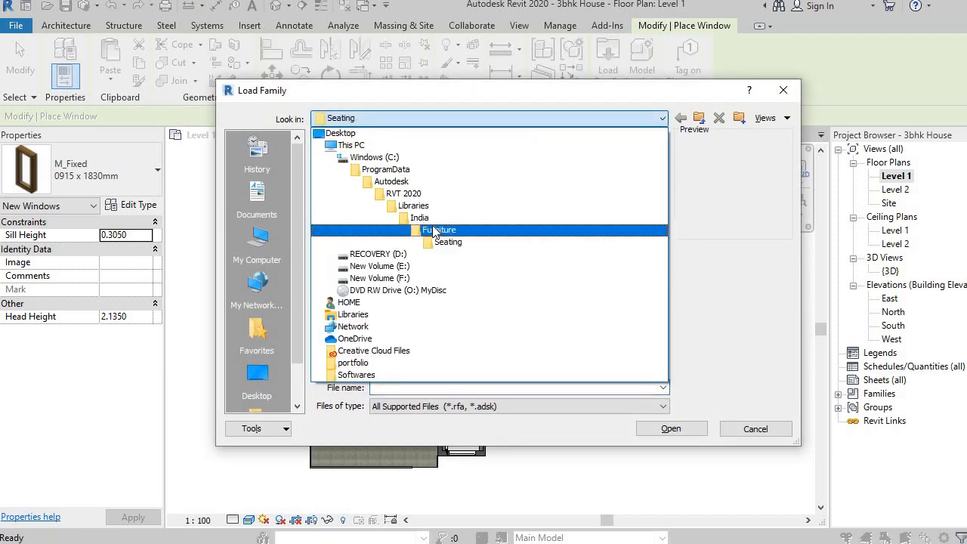
click(435, 233)
click(457, 120)
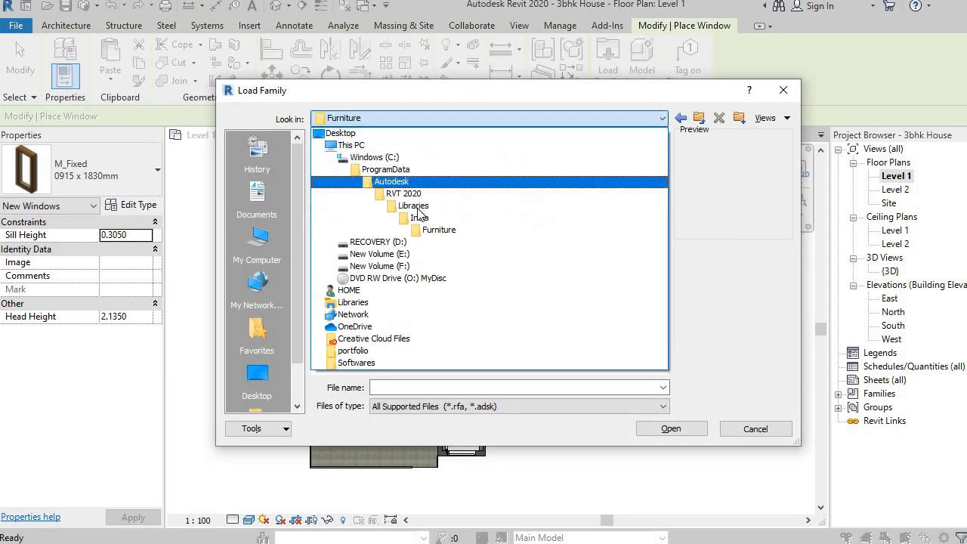
click(423, 222)
Examine the window families in the library's Windows folder, then cancel loading and leave the Window tool.
scroll(486, 248, down, 5)
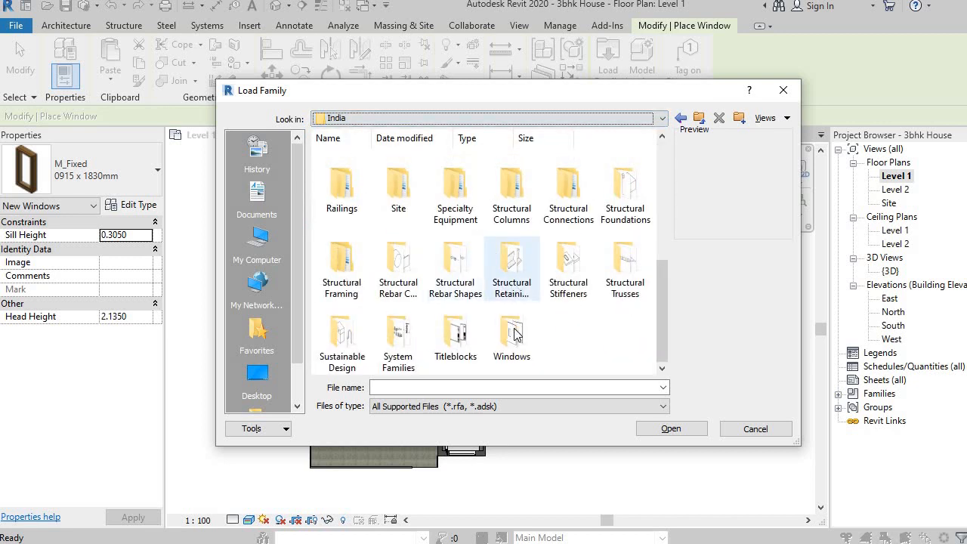
double_click(511, 325)
scroll(580, 256, down, 10)
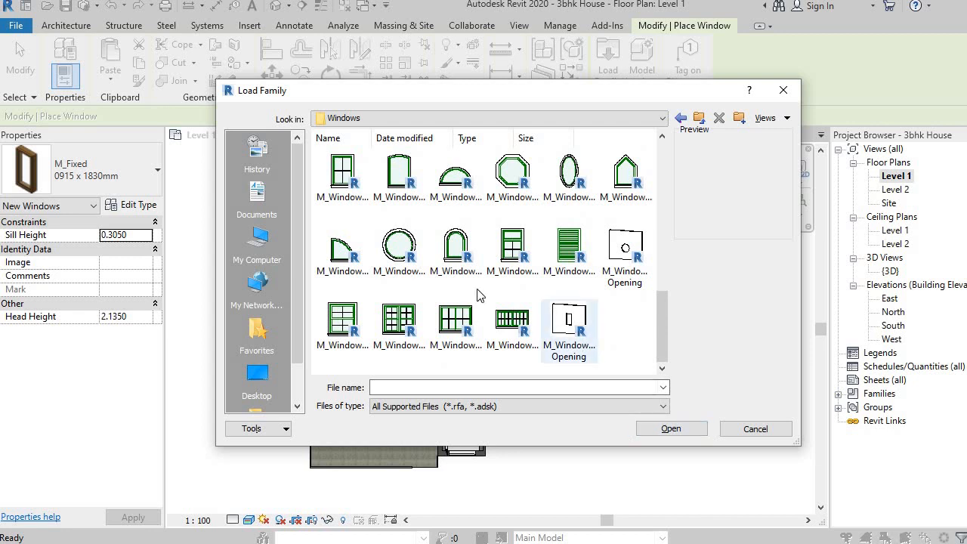
scroll(453, 242, up, 10)
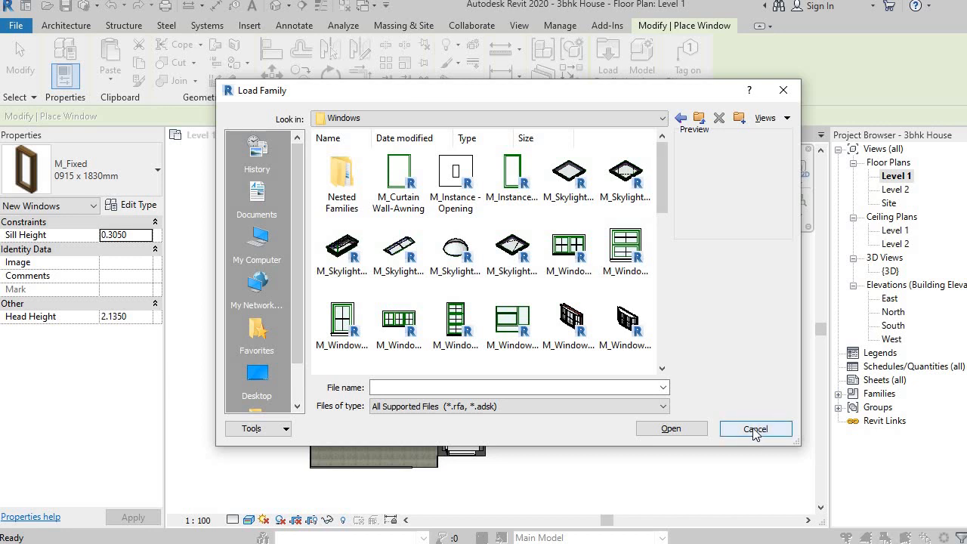
click(727, 429)
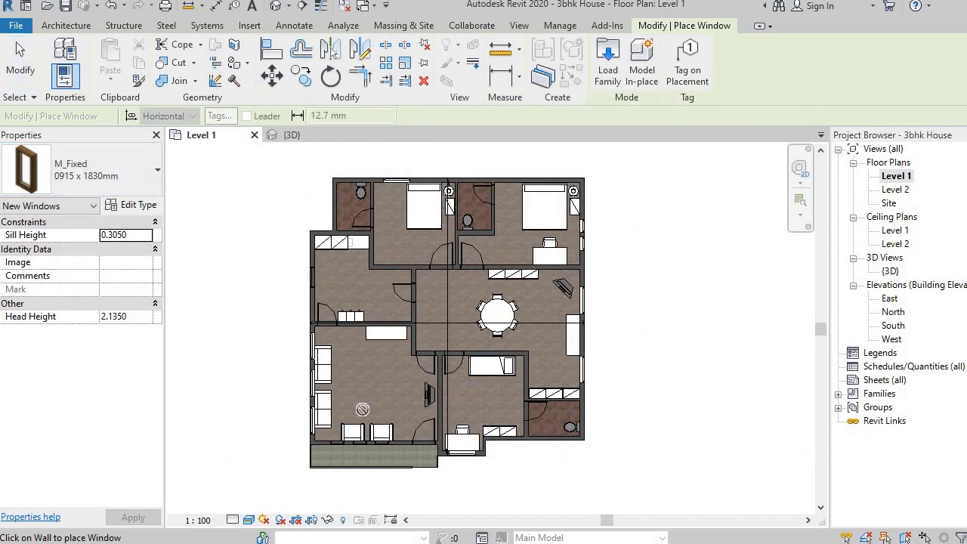
scroll(405, 453, up, 4)
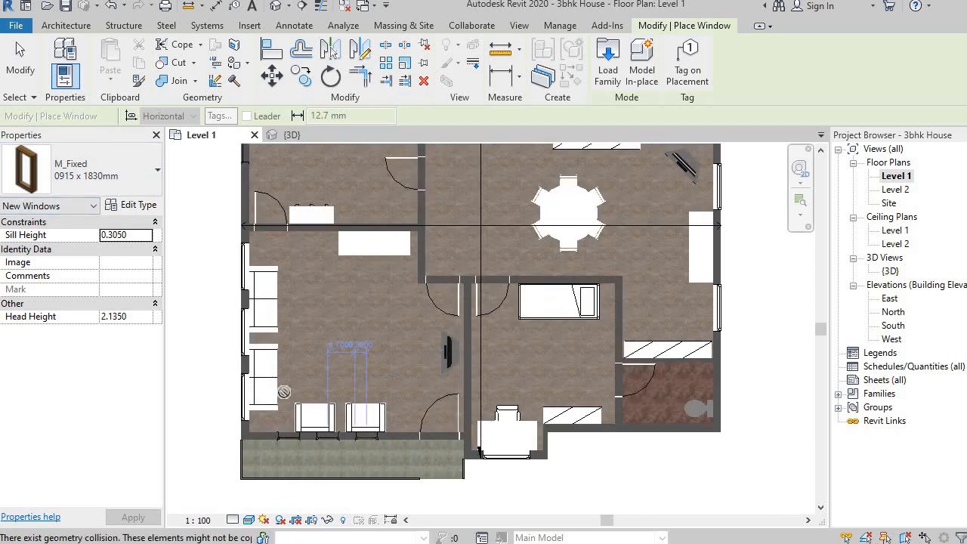
scroll(508, 309, down, 4)
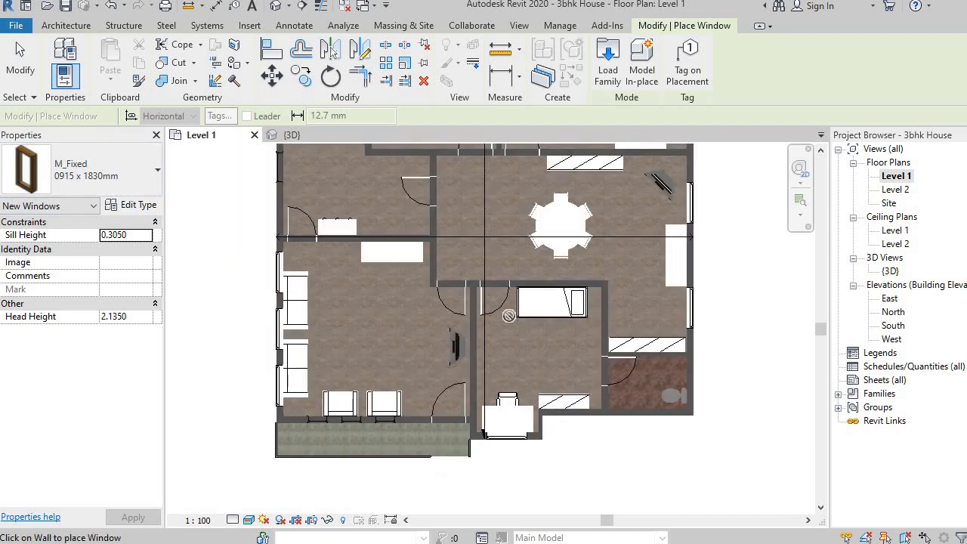
click(33, 74)
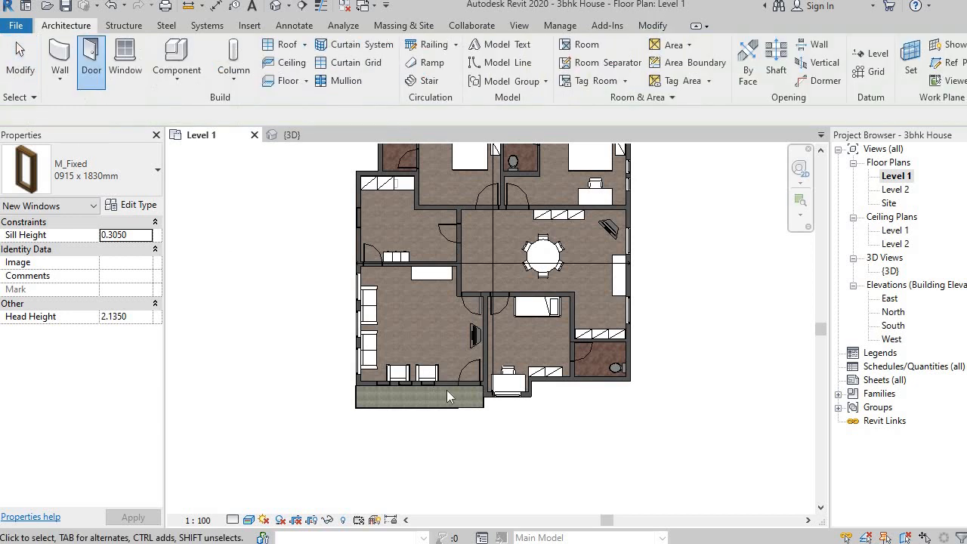
Examine the room layout and furniture arrangement in the Level 1 floor plan.
scroll(495, 388, up, 2)
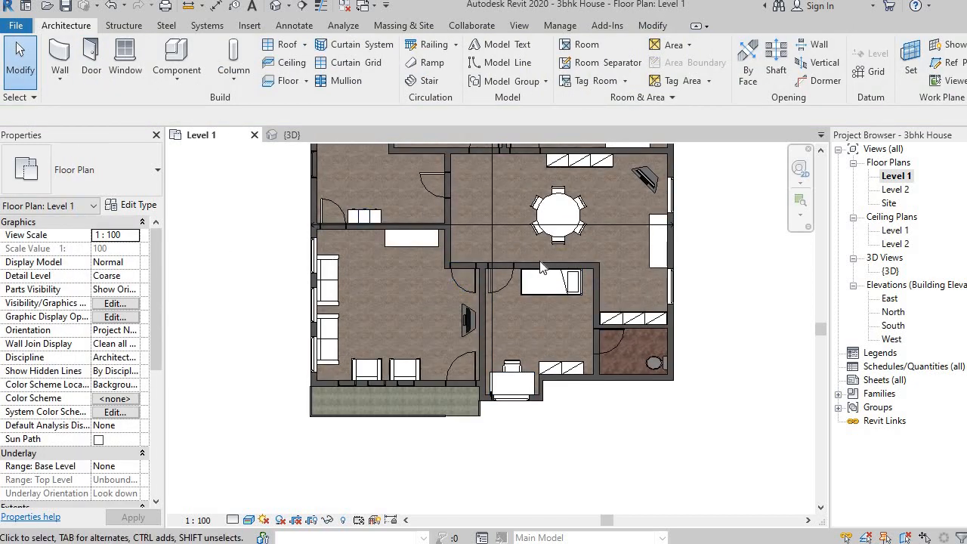
middle_drag(541, 262, 494, 337)
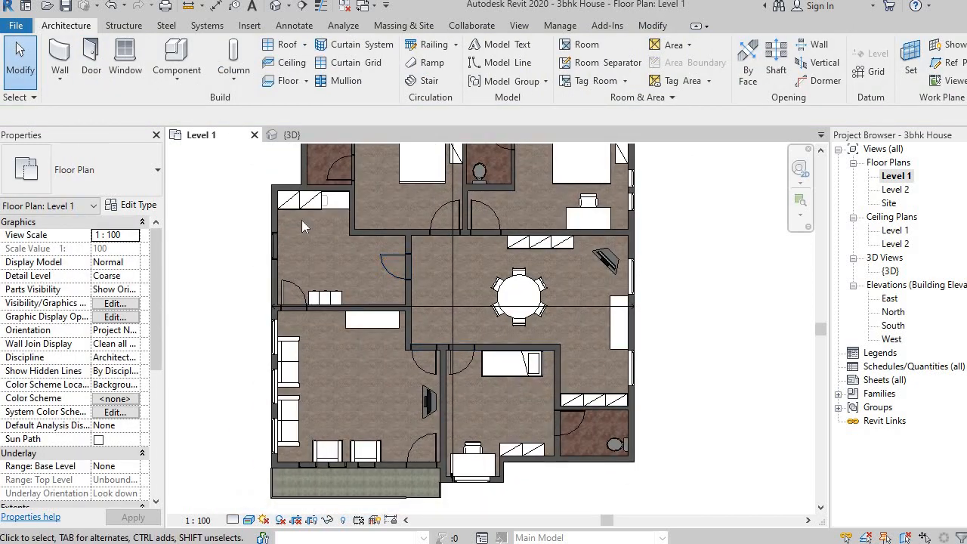
scroll(301, 220, up, 1)
scroll(412, 385, down, 2)
scroll(327, 438, up, 2)
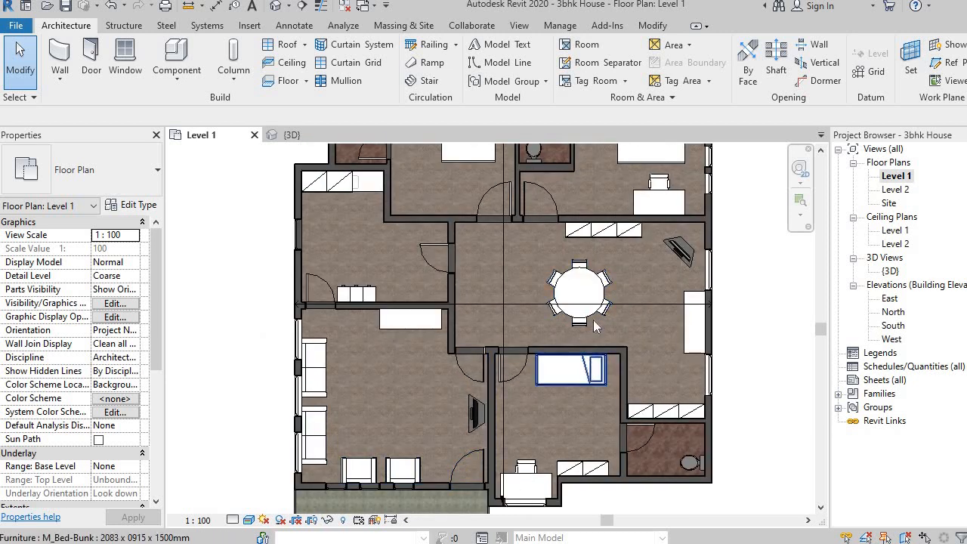
scroll(629, 317, down, 2)
middle_drag(613, 336, 551, 331)
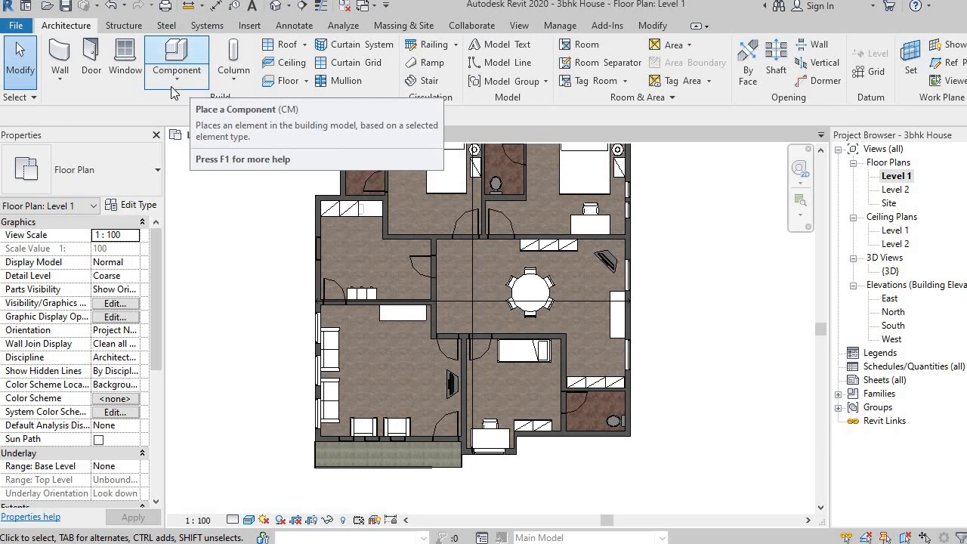
Start placing a component and review the available component types, keeping M_Chair-Task (Arms).
click(194, 88)
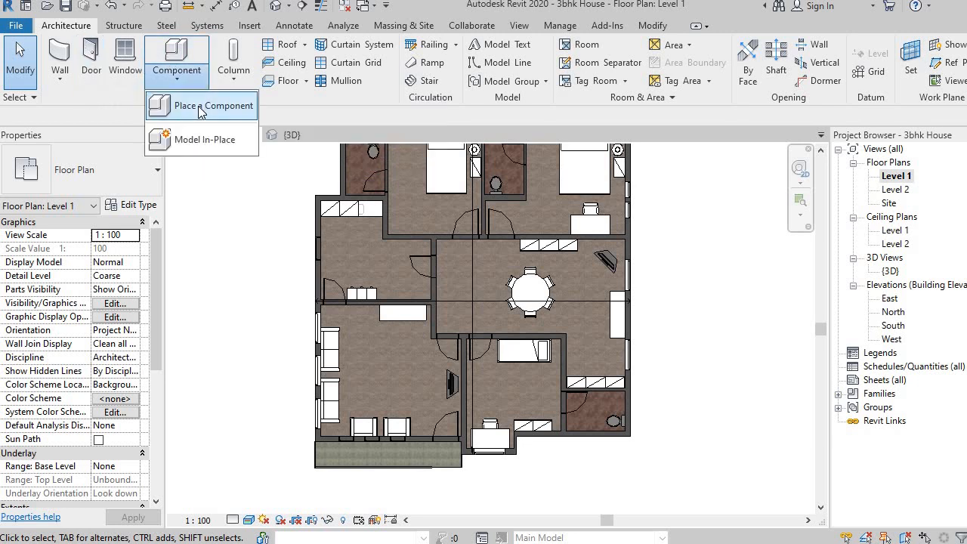
click(199, 106)
click(156, 174)
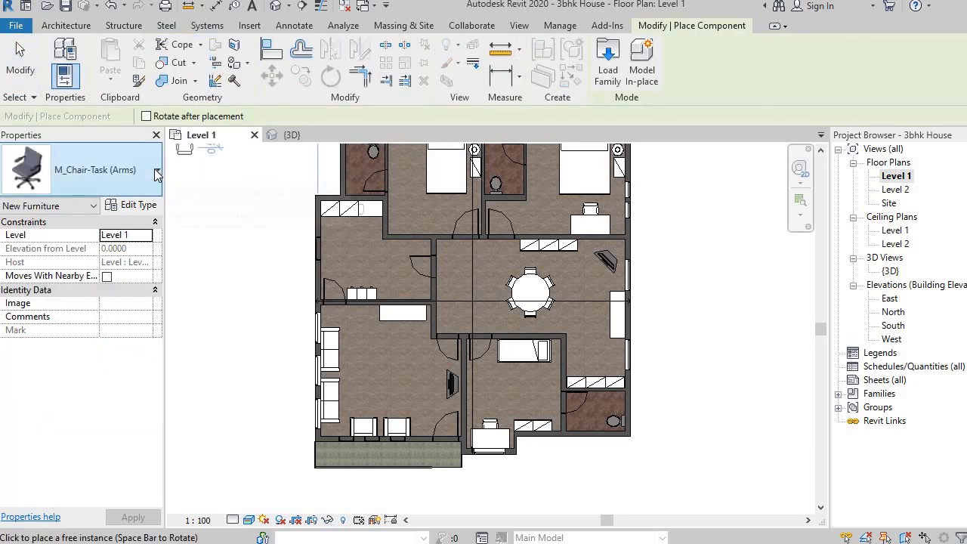
click(144, 170)
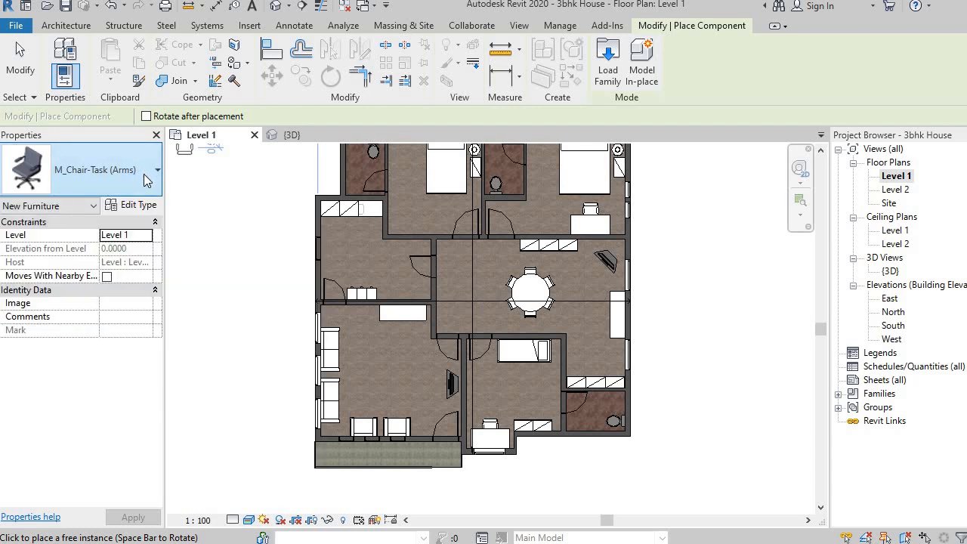
click(145, 172)
scroll(117, 300, up, 3)
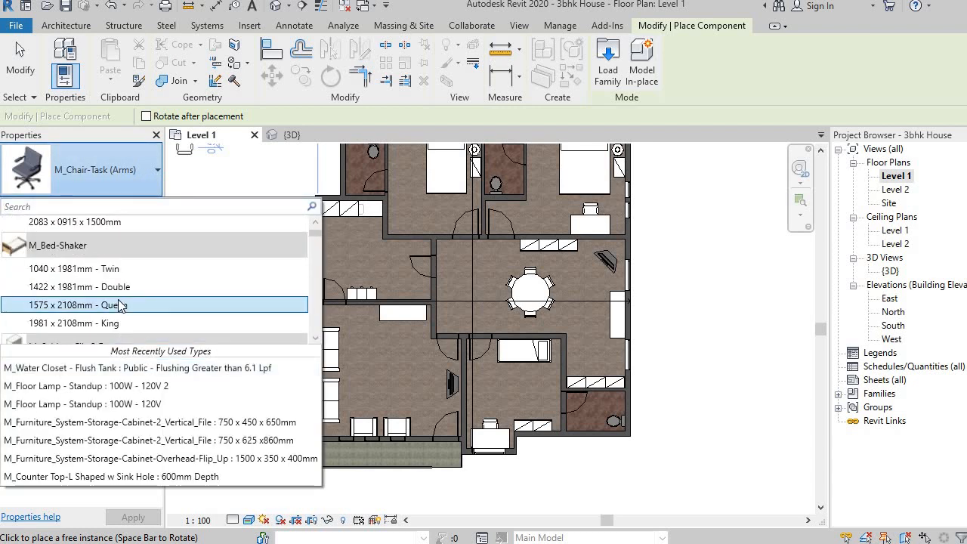
scroll(126, 273, down, 2)
scroll(126, 273, down, 10)
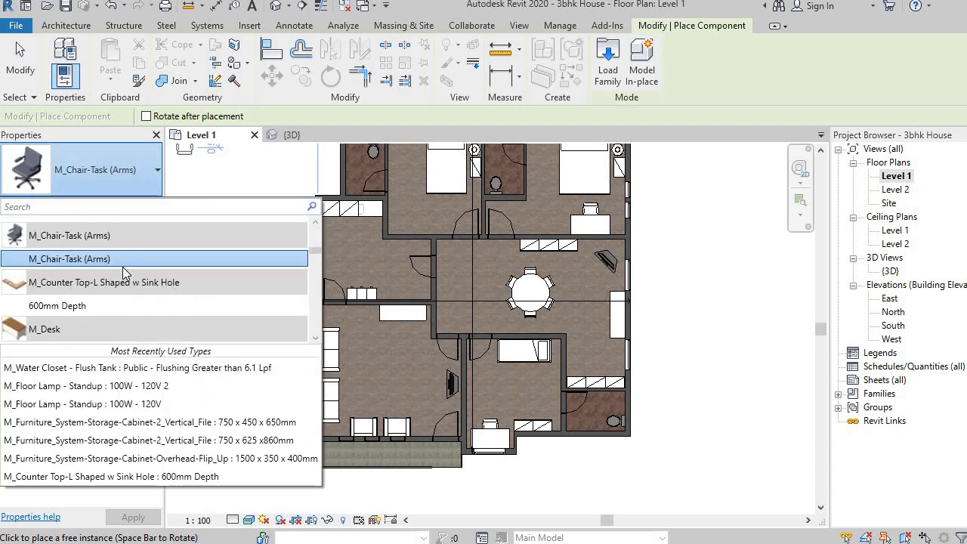
click(138, 177)
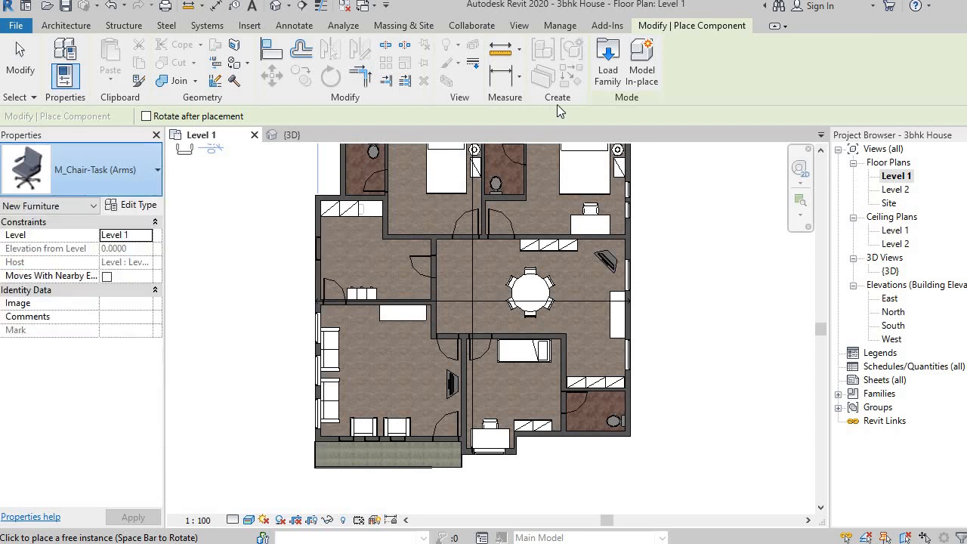
Start loading a component family and open the Beds folder inside the library's Furniture folder.
click(610, 67)
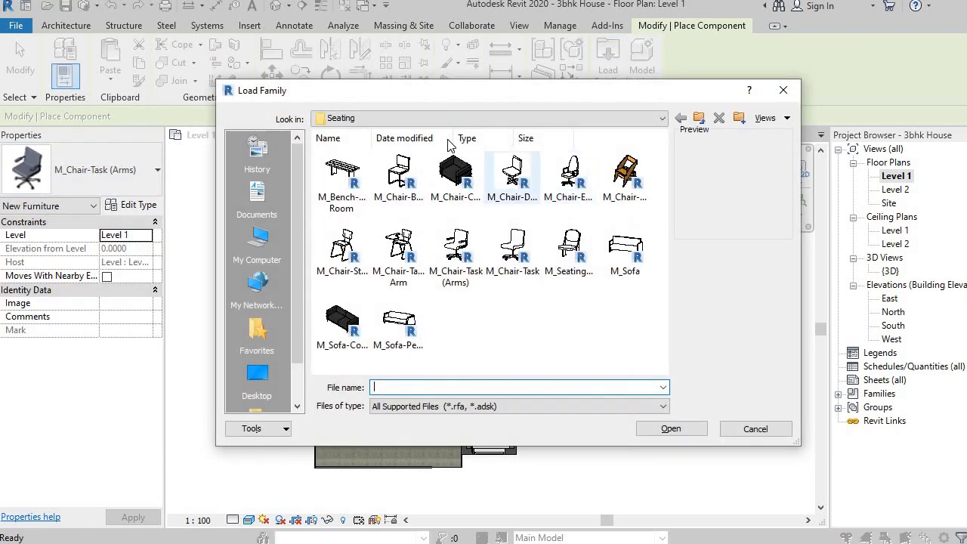
click(438, 119)
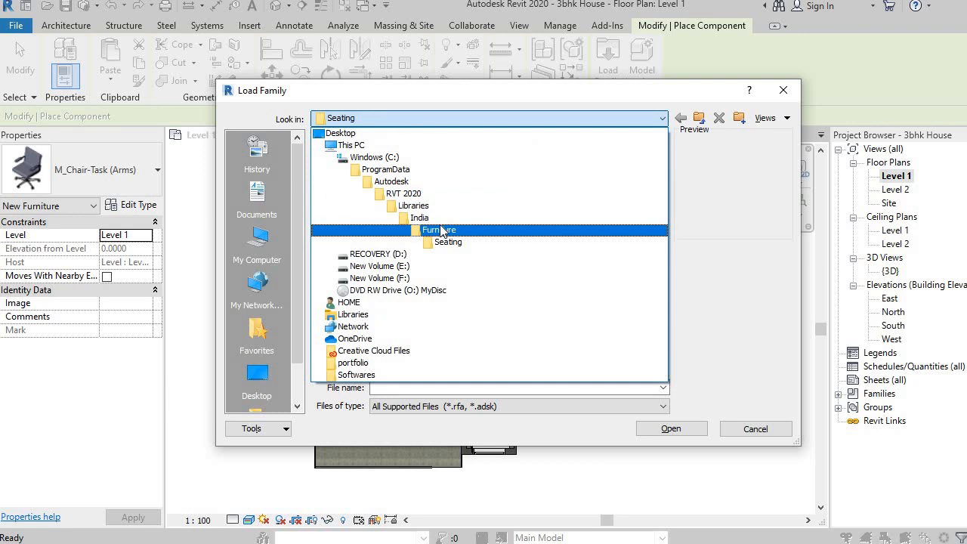
click(436, 239)
double_click(351, 196)
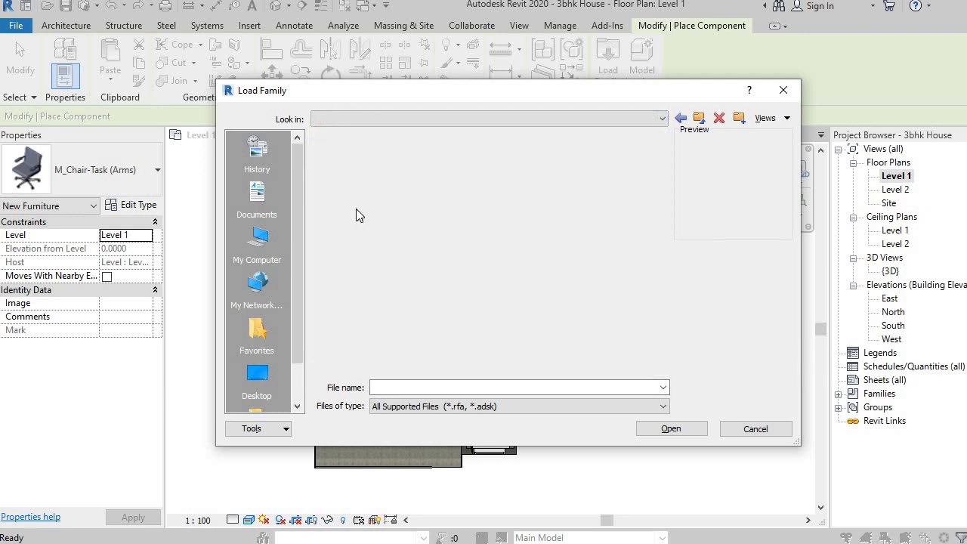
Browse the category folders of the India library, then cancel loading the family and end component placement.
click(417, 121)
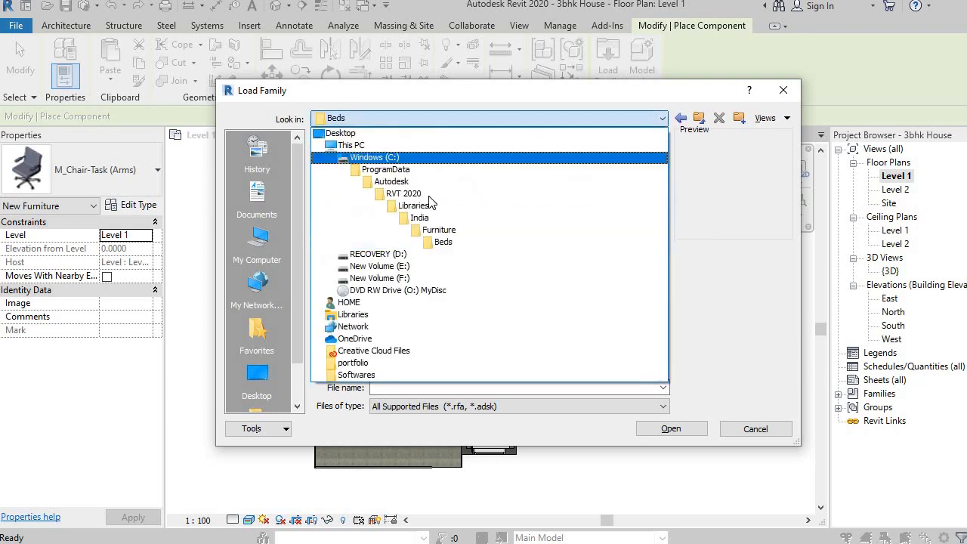
click(426, 218)
scroll(507, 239, down, 5)
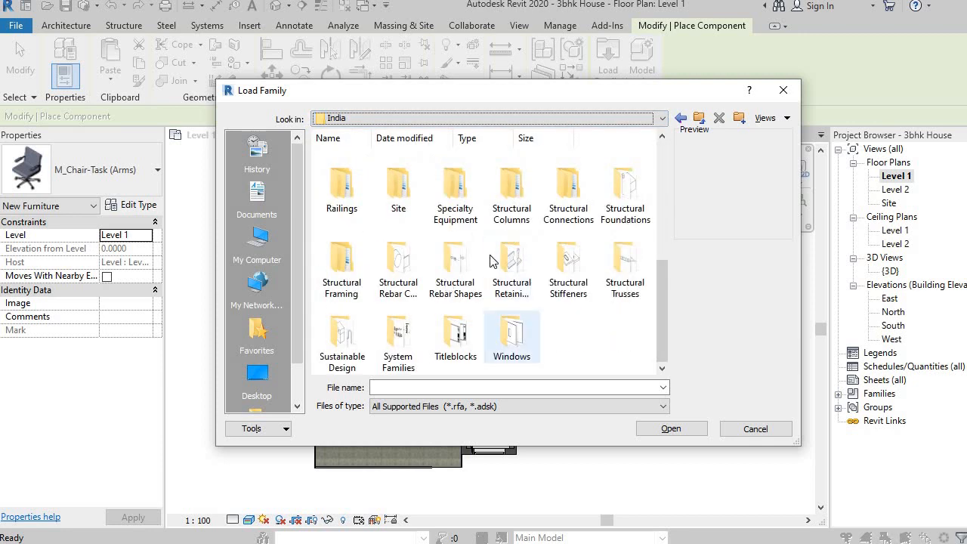
click(755, 429)
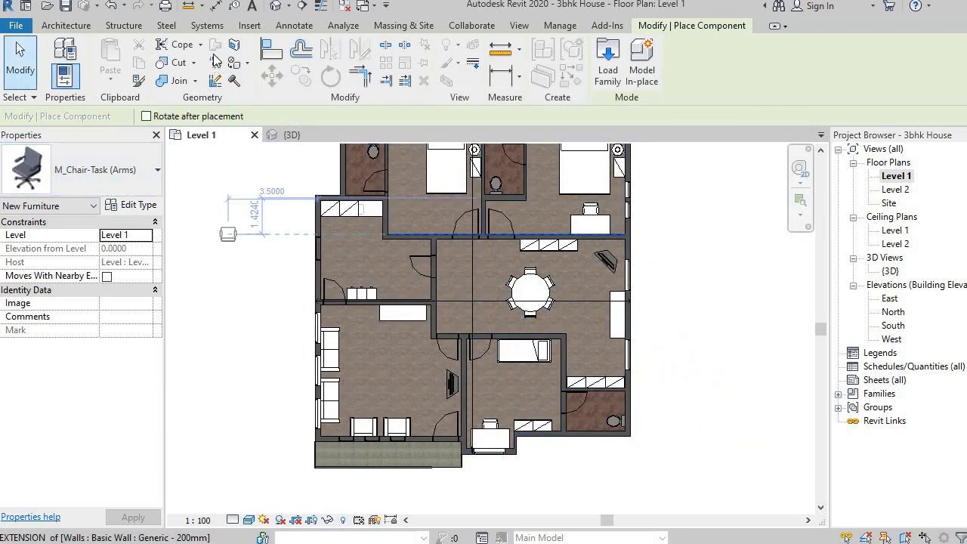
click(20, 60)
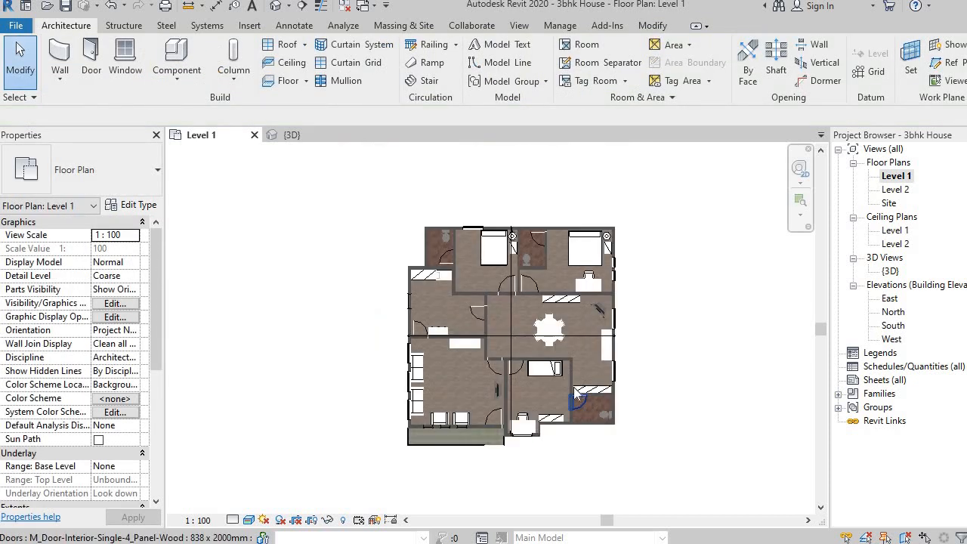
Examine the furniture and plumbing fixtures placed in the Level 1 rooms, then open the default 3D view.
scroll(572, 400, up, 2)
scroll(572, 401, down, 3)
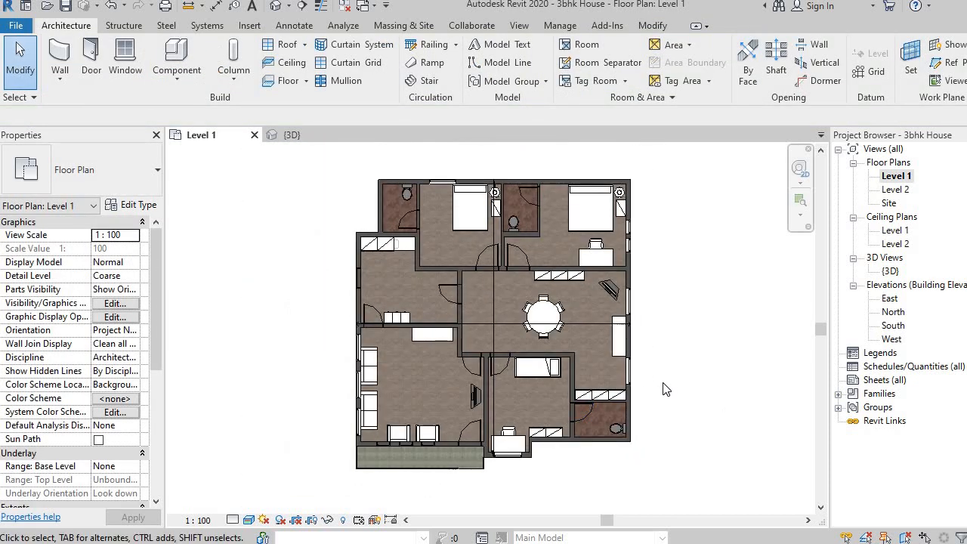
middle_drag(662, 391, 655, 389)
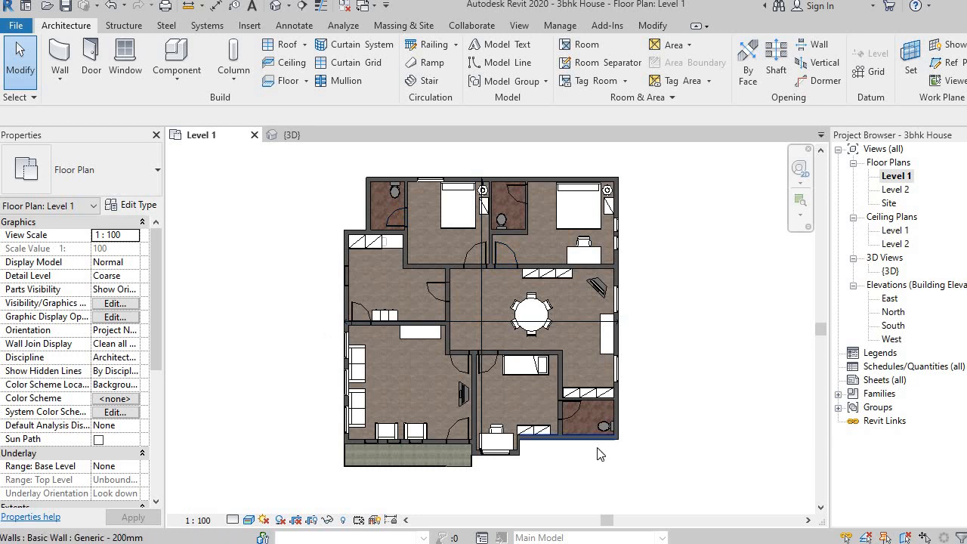
scroll(594, 447, up, 3)
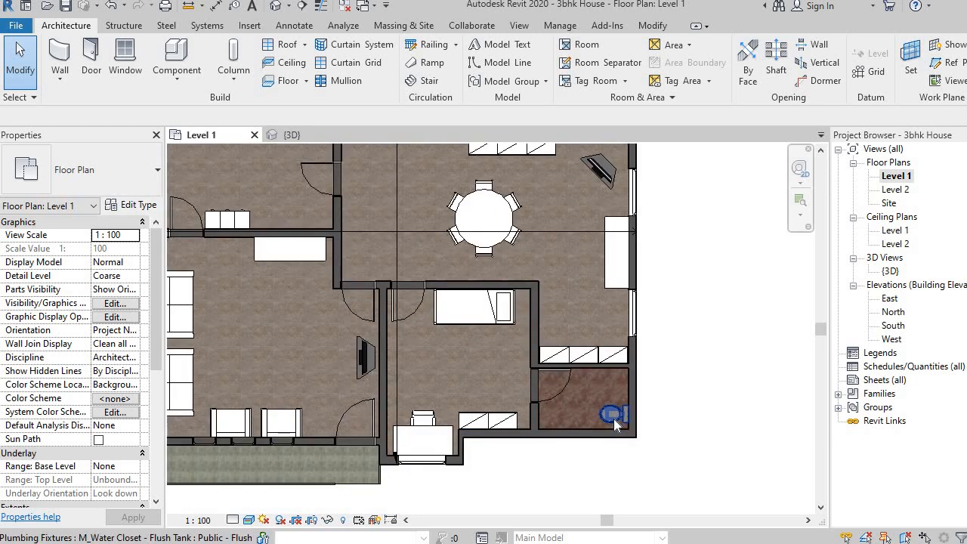
scroll(510, 386, down, 2)
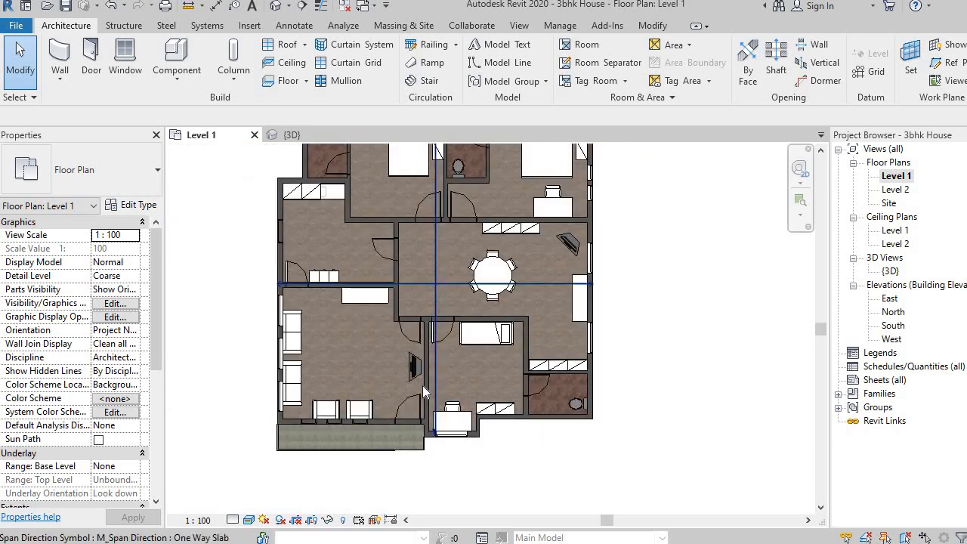
scroll(414, 375, up, 3)
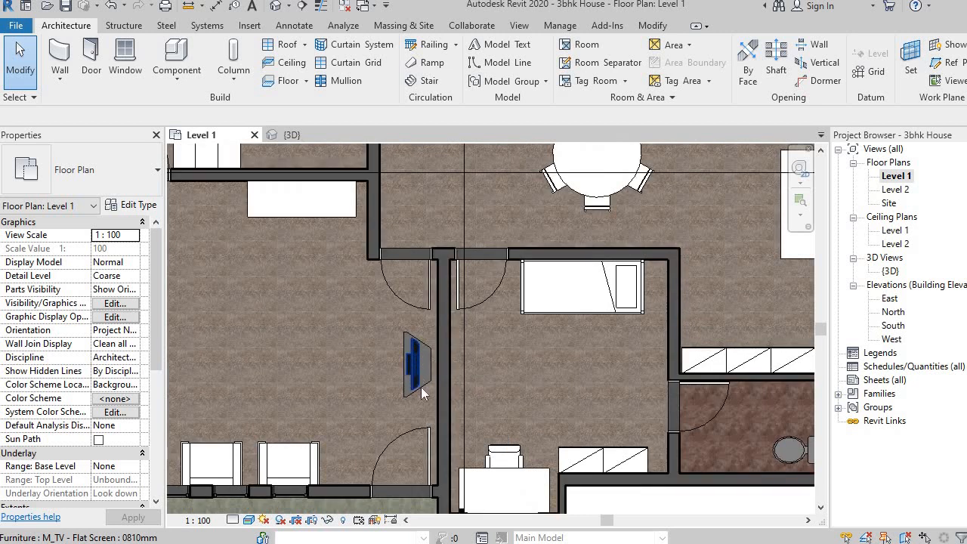
middle_drag(421, 392, 468, 379)
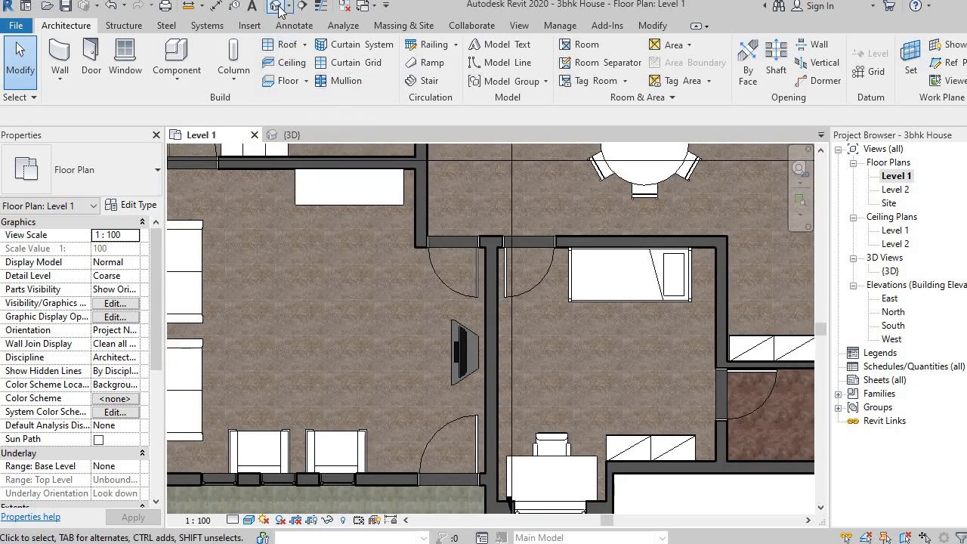
click(276, 7)
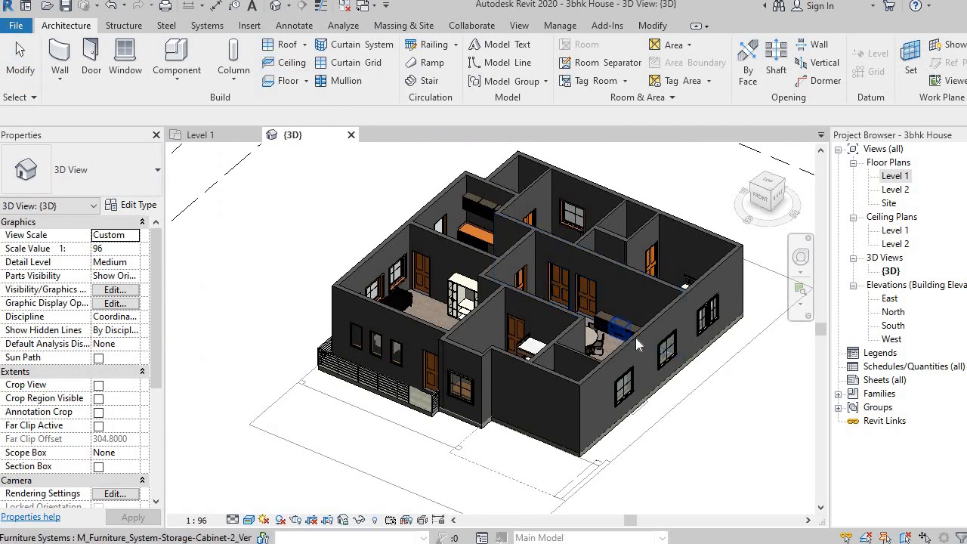
Examine the furnished rooms in the 3D view from several angles, looking closely at the kitchen counter and wall cabinets.
middle_drag(652, 338, 609, 366)
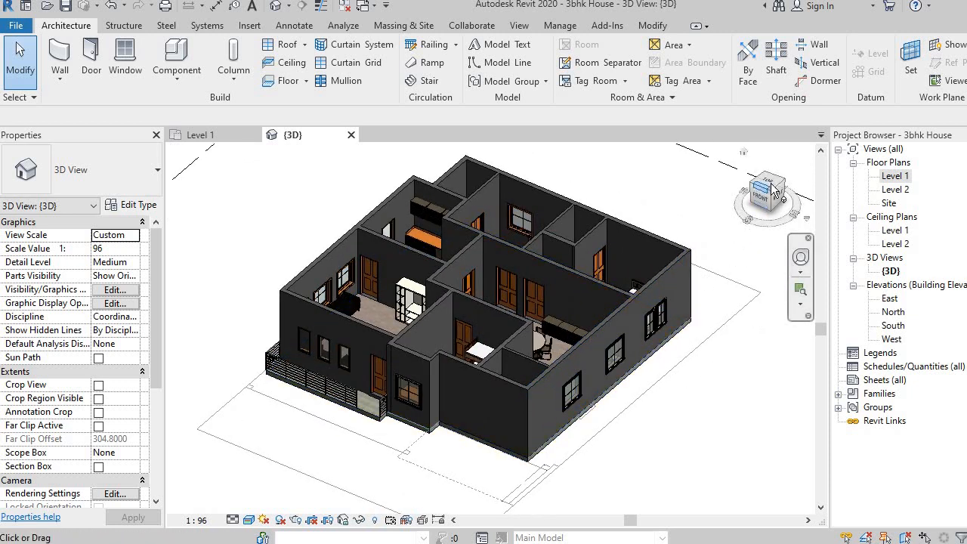
mouse_move(768, 190)
mouse_down()
mouse_move(746, 196)
mouse_move(738, 217)
mouse_move(727, 202)
mouse_move(699, 219)
mouse_move(684, 198)
mouse_move(658, 211)
mouse_up()
shift+middle_drag(659, 211, 555, 194)
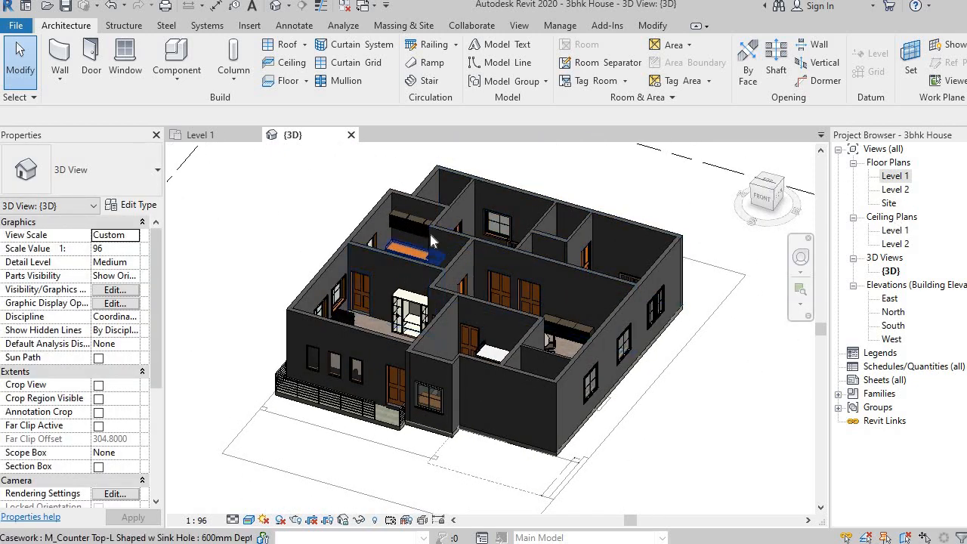
scroll(419, 243, up, 8)
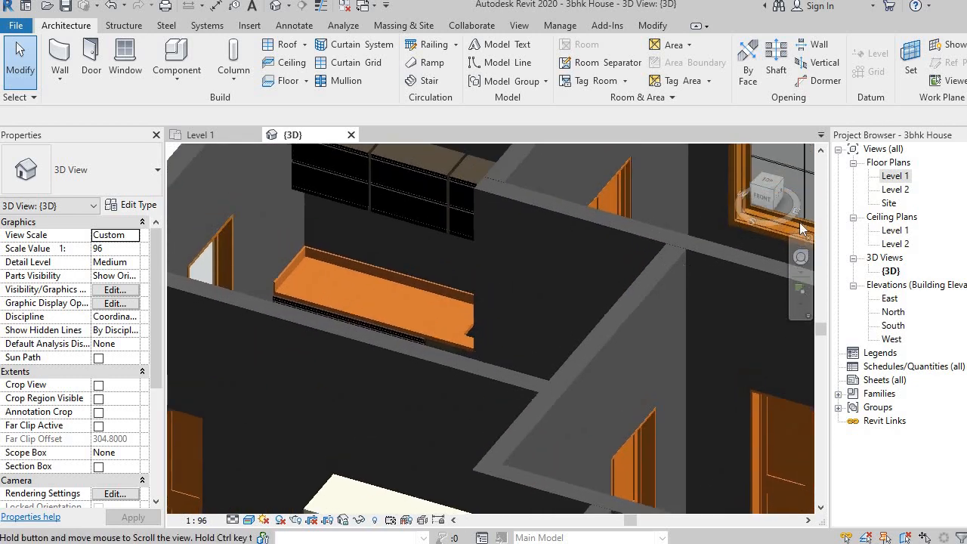
middle_drag(802, 227, 813, 219)
scroll(427, 253, down, 8)
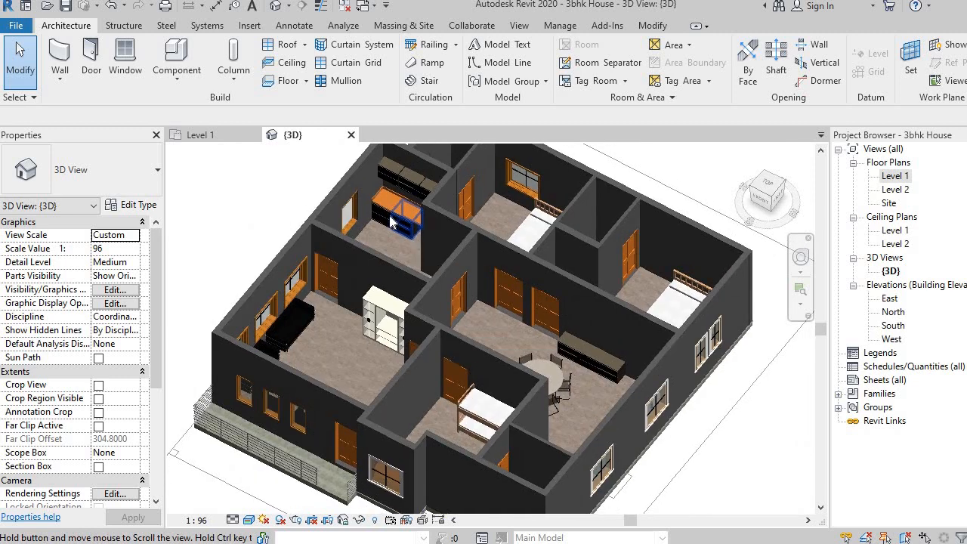
scroll(460, 249, up, 5)
scroll(460, 248, down, 5)
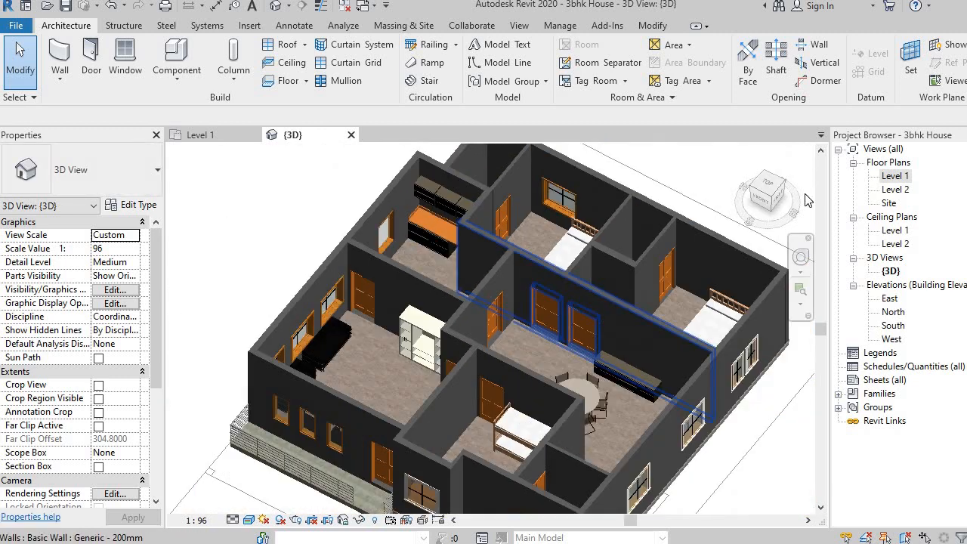
In the Level 1 floor plan, draw a horizontal building section across the whole house through the kitchen and dining room.
double_click(898, 179)
scroll(699, 274, down, 4)
middle_drag(582, 326, 440, 393)
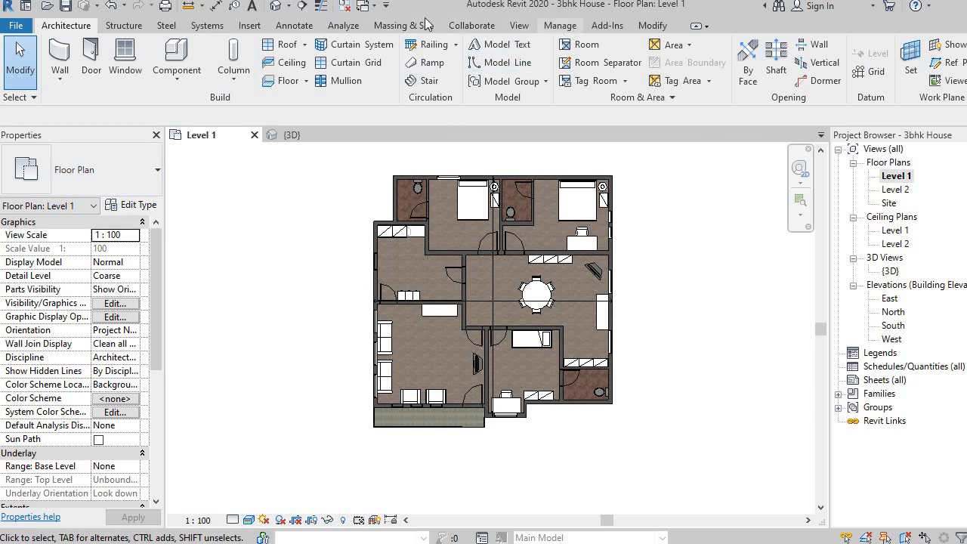
click(302, 11)
scroll(286, 230, up, 2)
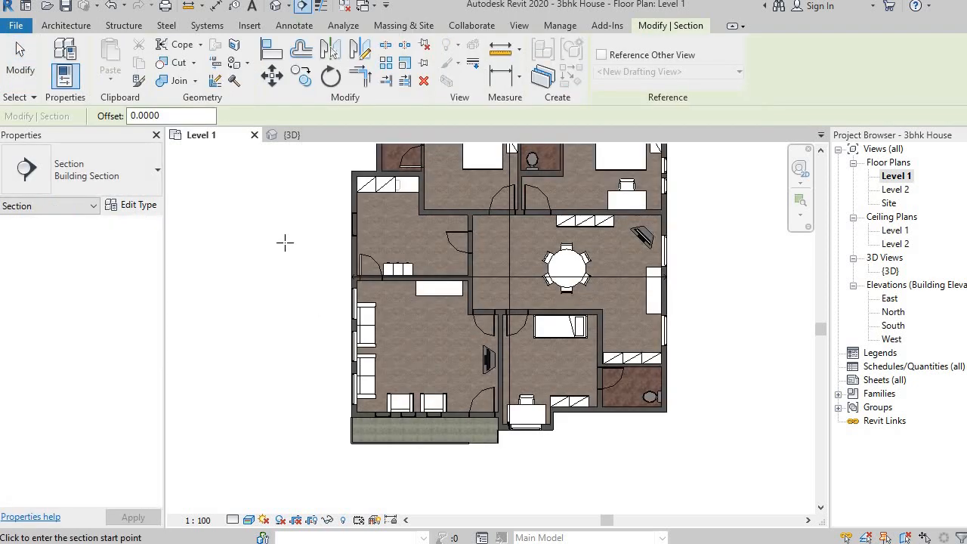
click(285, 243)
click(791, 242)
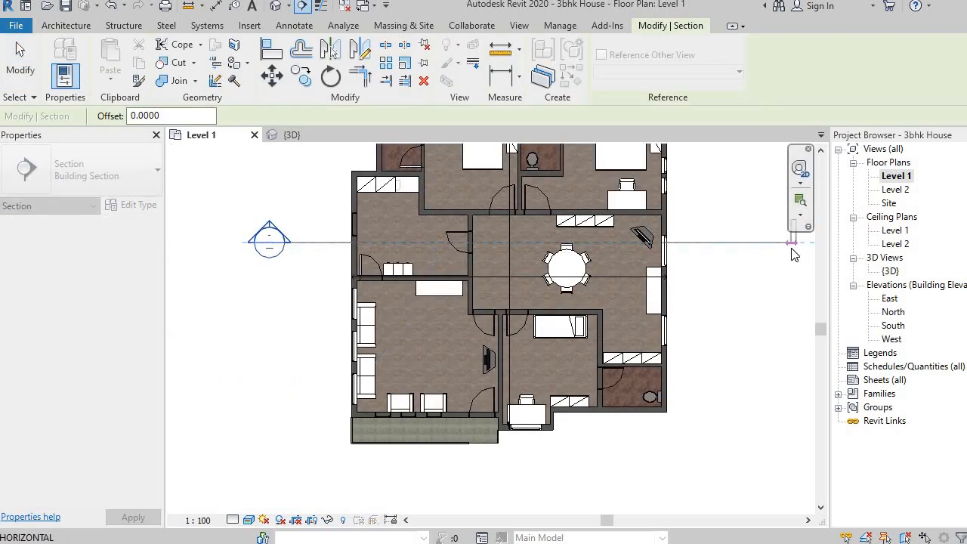
click(28, 66)
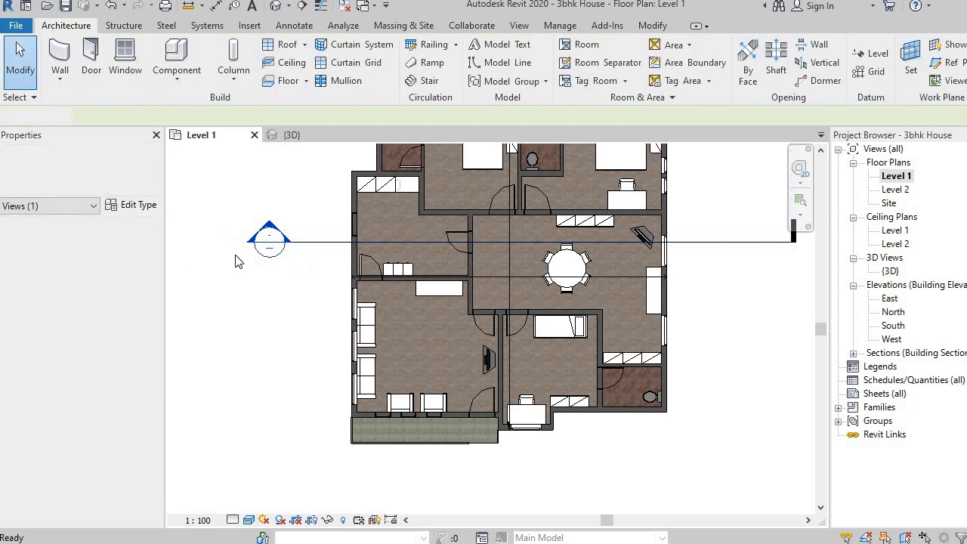
Open the new section's view and compare the kitchen area's line display with Thin Lines on and off.
double_click(268, 240)
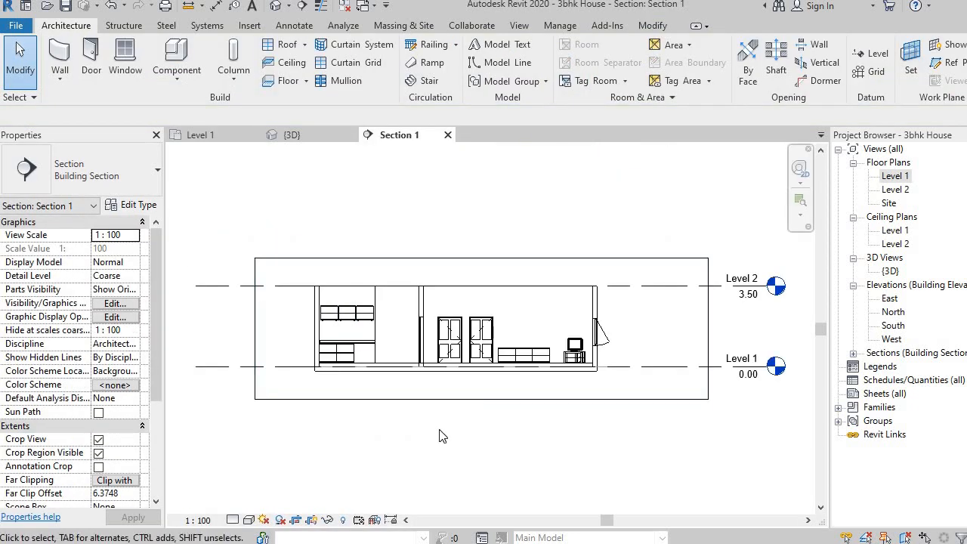
scroll(443, 436, up, 3)
middle_drag(484, 390, 518, 450)
scroll(334, 361, up, 2)
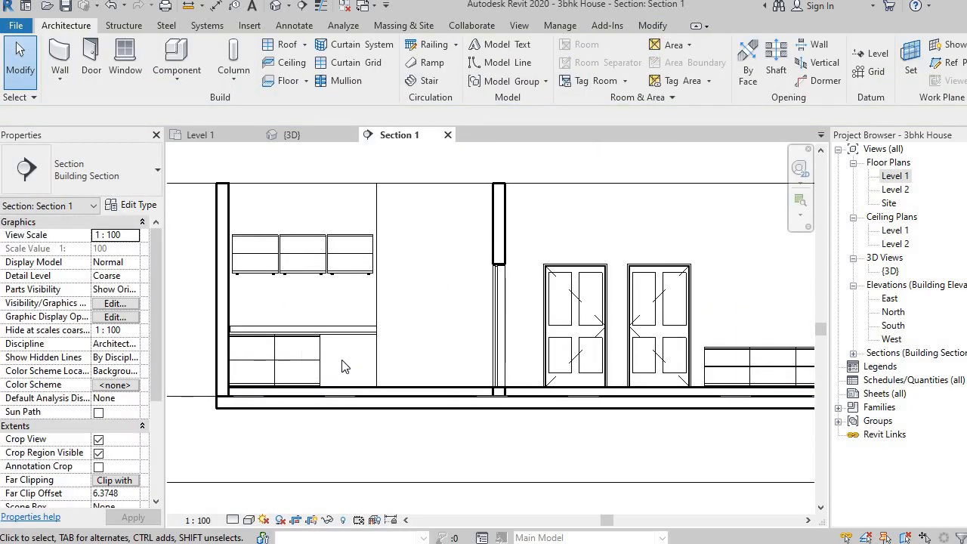
scroll(342, 366, up, 1)
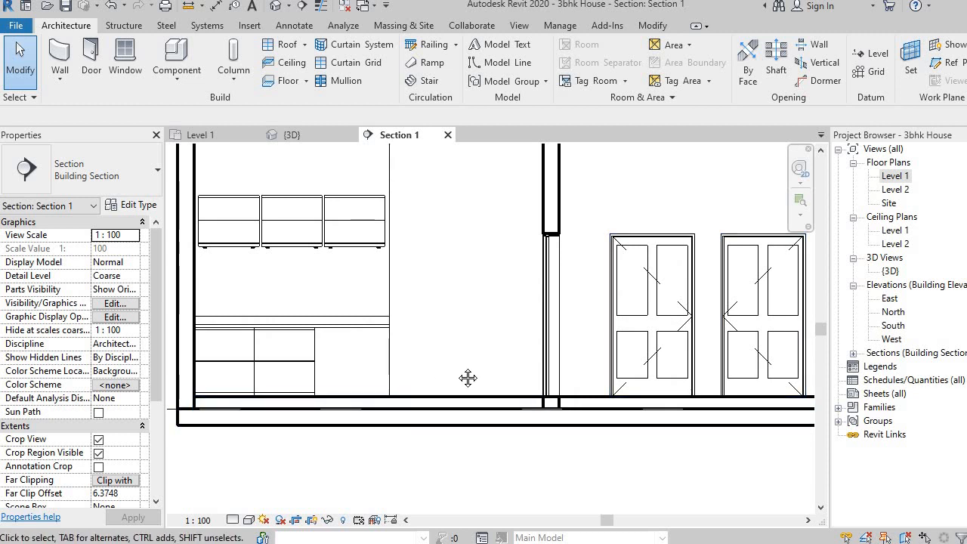
middle_drag(468, 378, 521, 413)
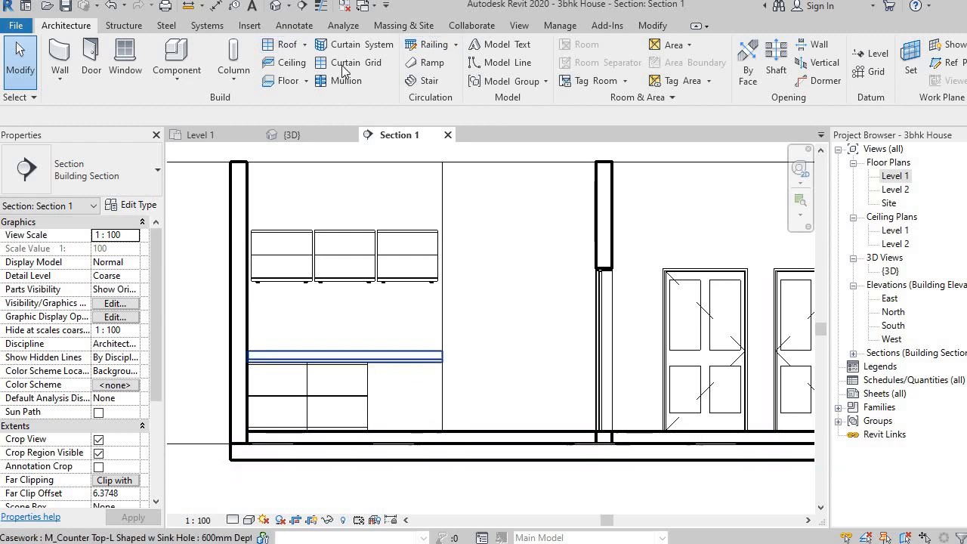
click(322, 9)
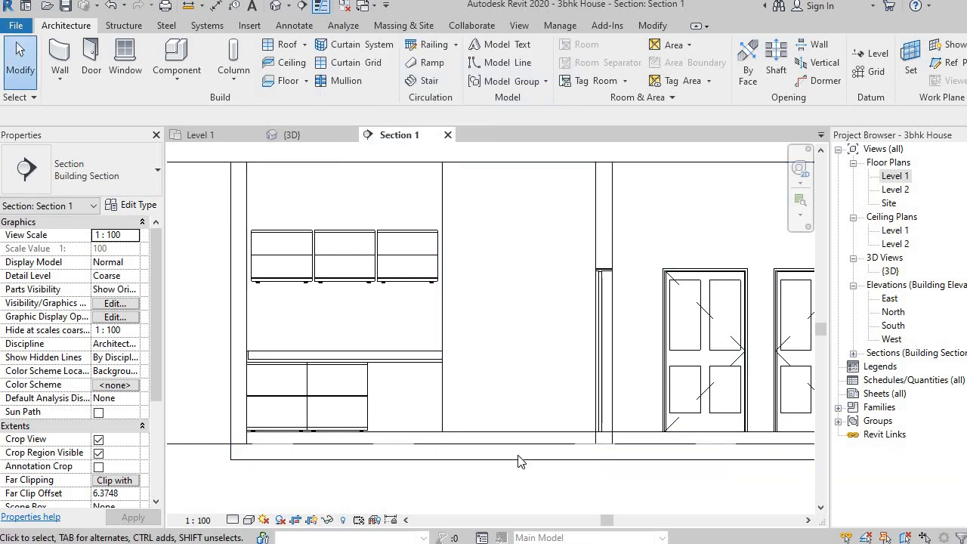
click(322, 9)
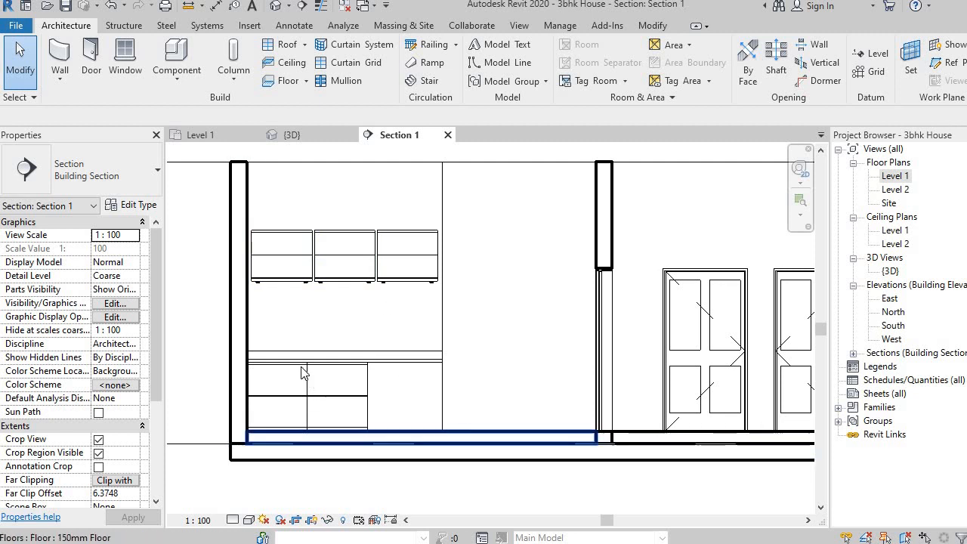
Examine the counter top, cabinets, doors, television unit, window and floor along the section view.
scroll(319, 331, up, 4)
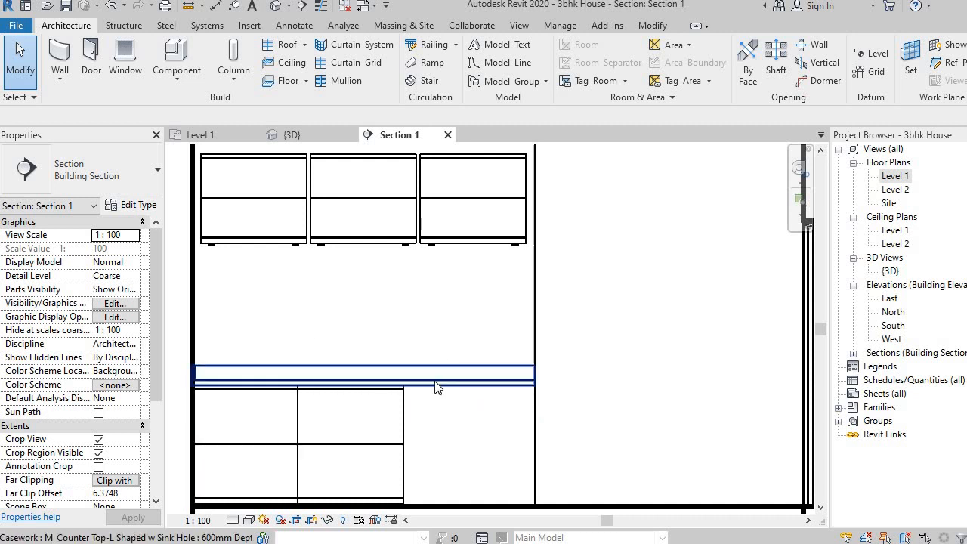
scroll(481, 392, down, 2)
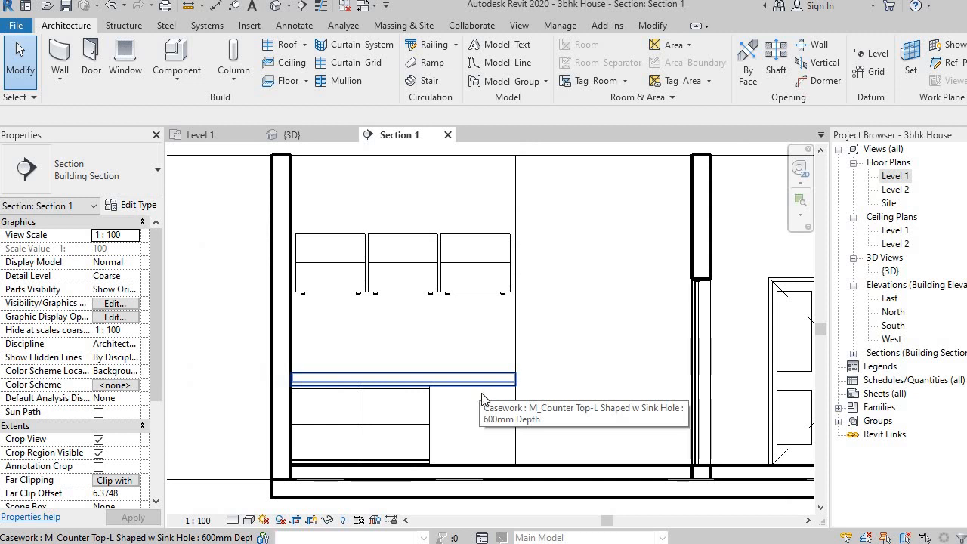
scroll(482, 398, down, 1)
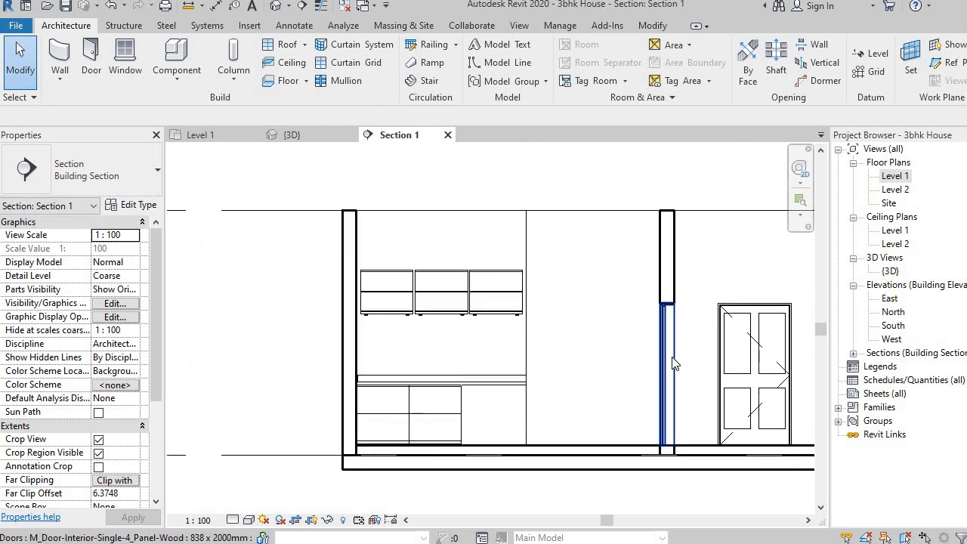
middle_drag(672, 363, 284, 393)
middle_drag(514, 377, 408, 391)
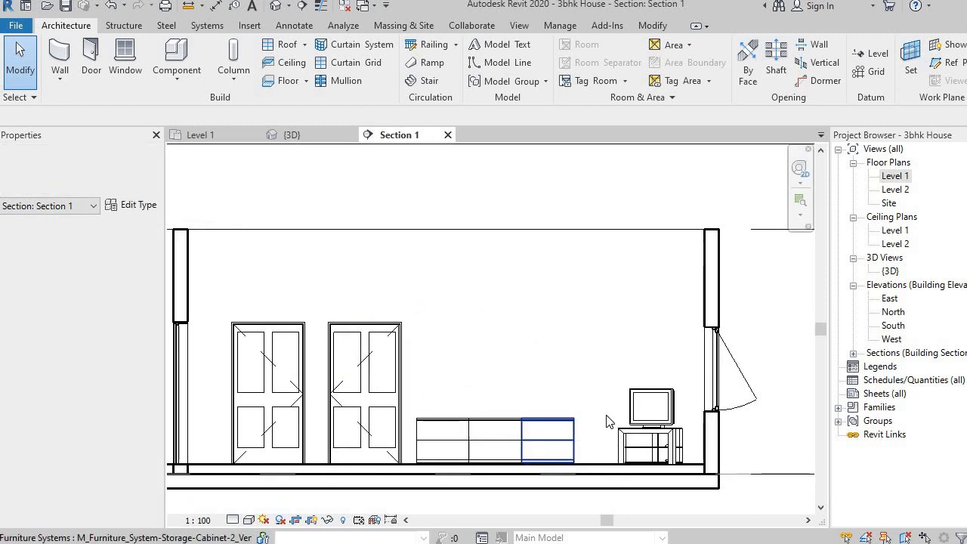
scroll(722, 382, up, 2)
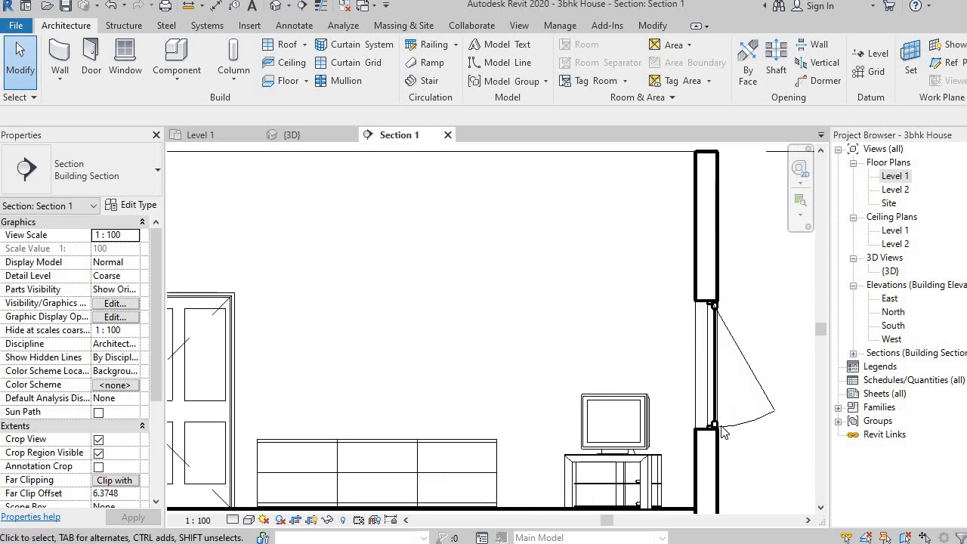
scroll(725, 404, down, 2)
scroll(614, 442, down, 2)
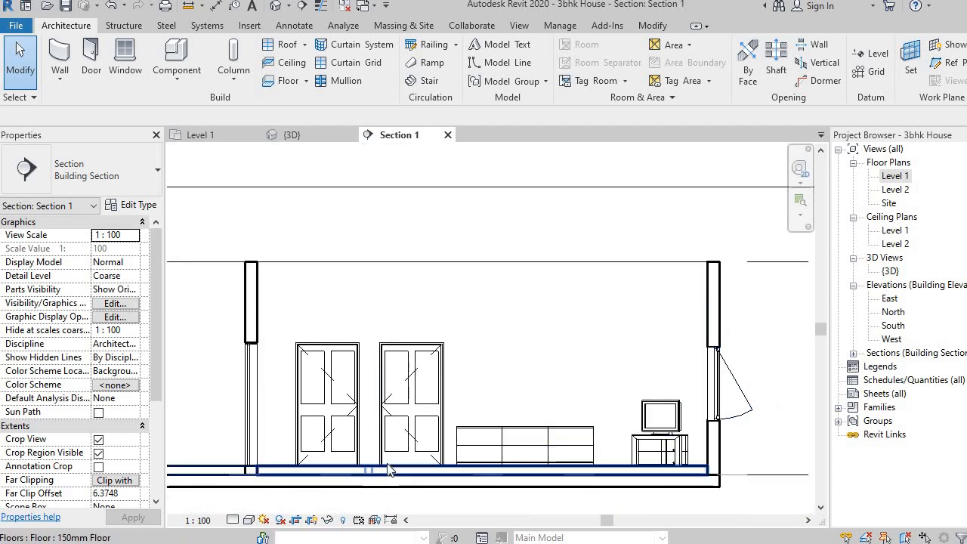
scroll(597, 434, down, 2)
middle_drag(514, 420, 614, 387)
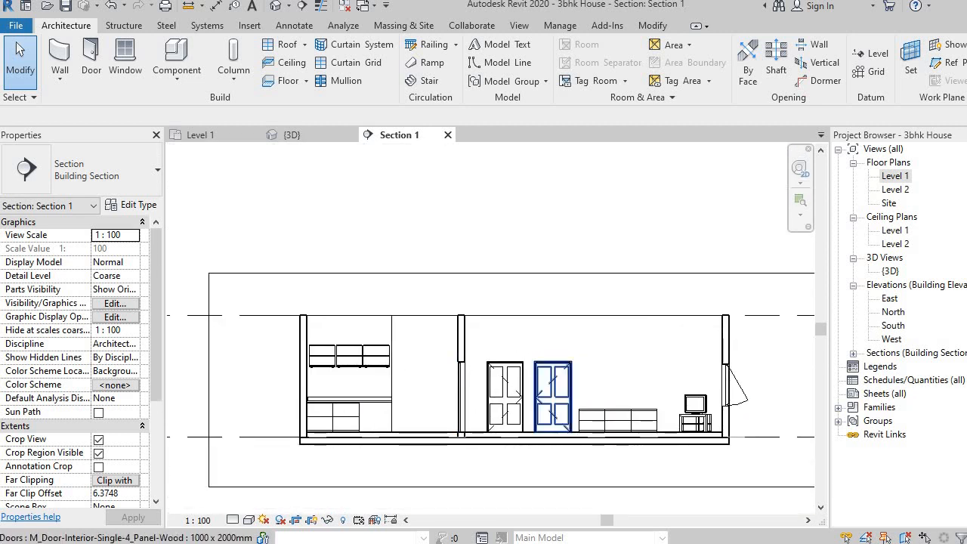
In the Level 1 floor plan, flip the building section so it looks toward the front of the house.
double_click(893, 176)
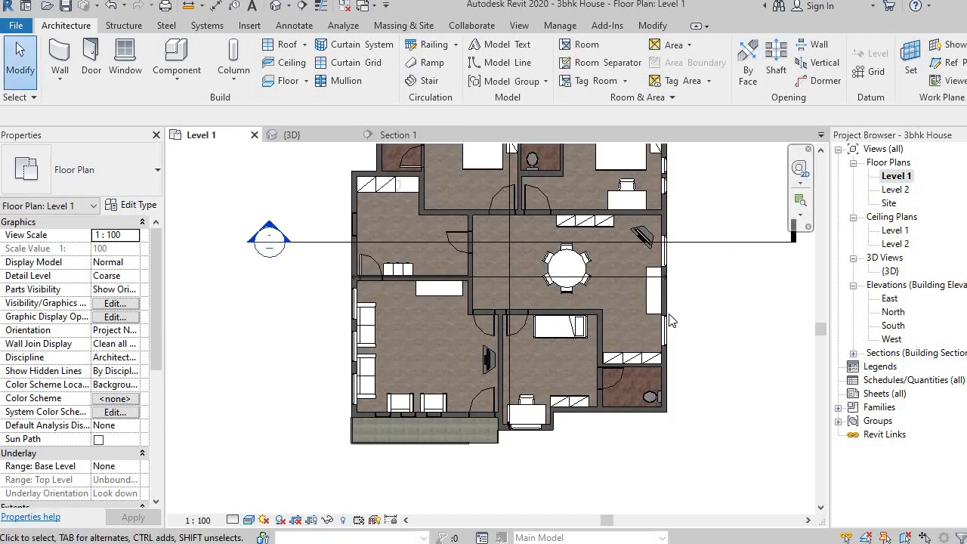
middle_drag(734, 293, 666, 332)
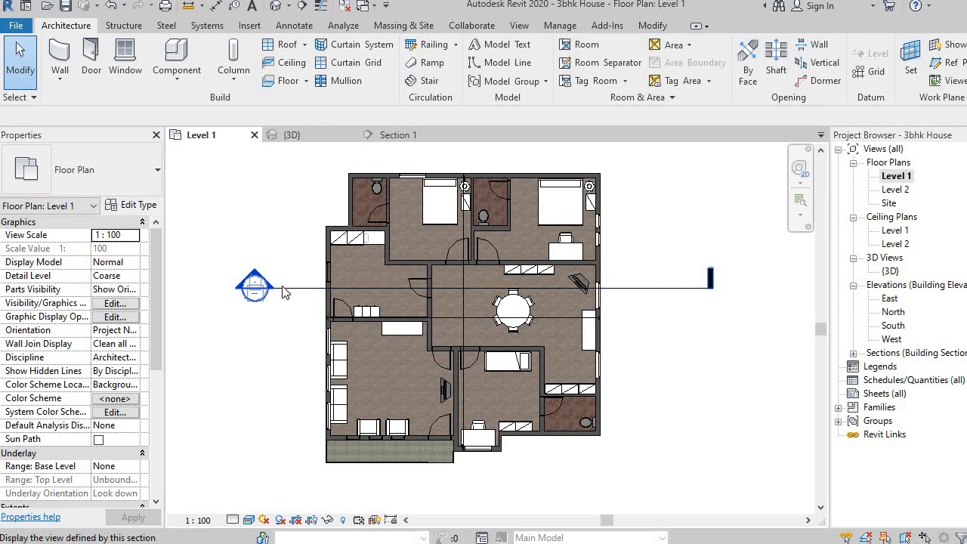
click(306, 294)
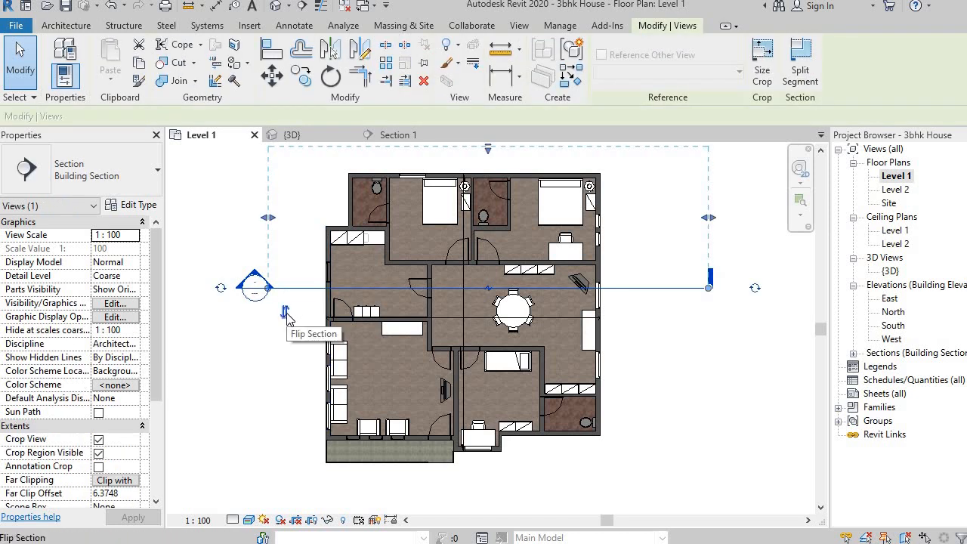
click(286, 315)
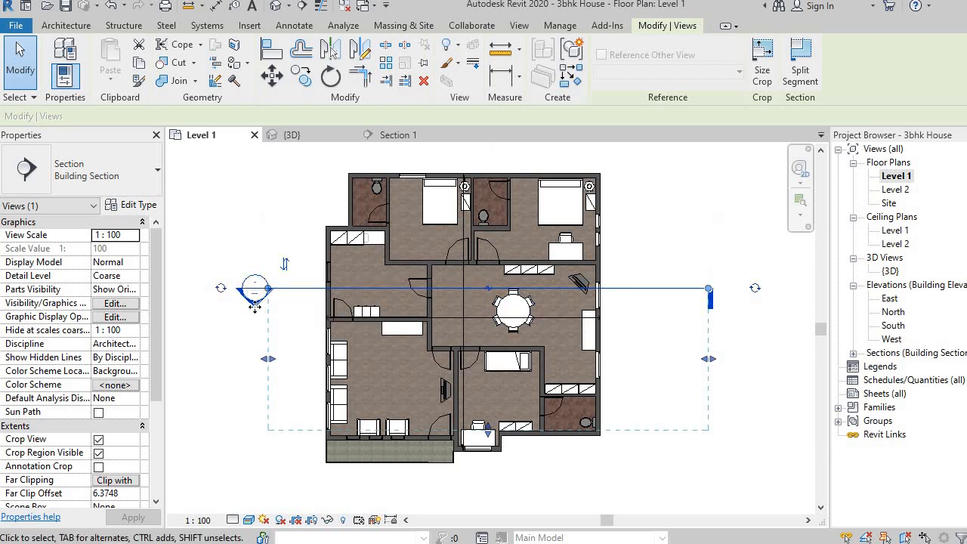
click(233, 352)
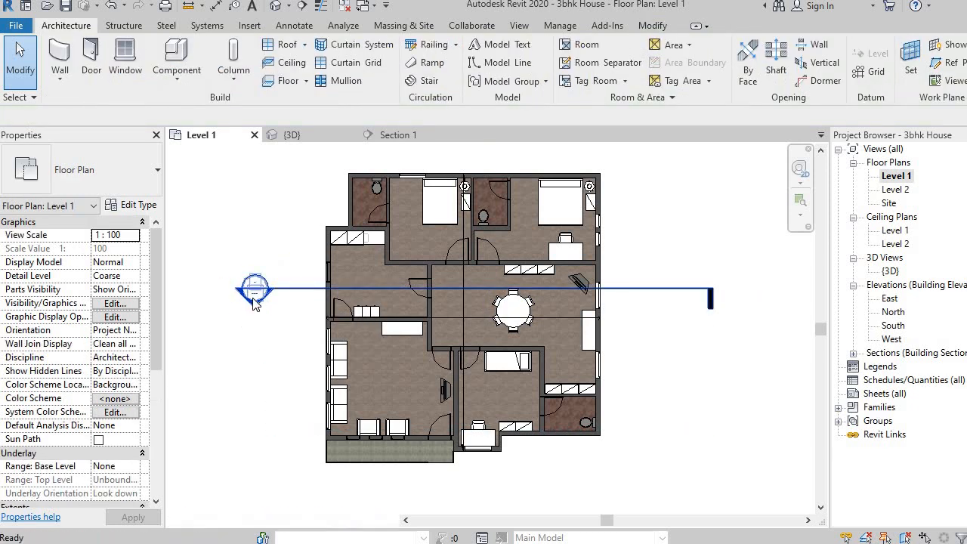
Open the flipped section's view and examine the dining set, doors, storage units and windows along it.
double_click(255, 287)
scroll(610, 426, up, 1)
middle_drag(611, 426, 464, 358)
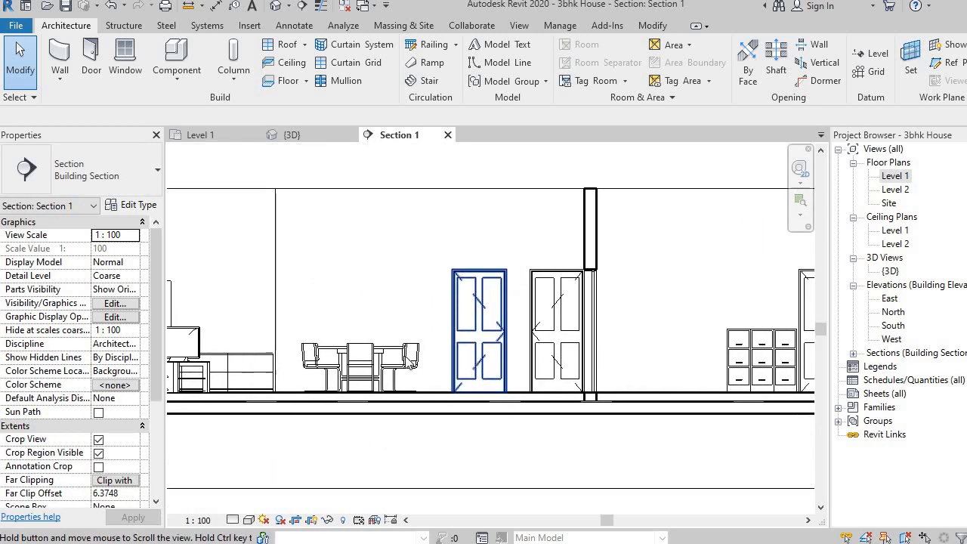
scroll(323, 351, down, 2)
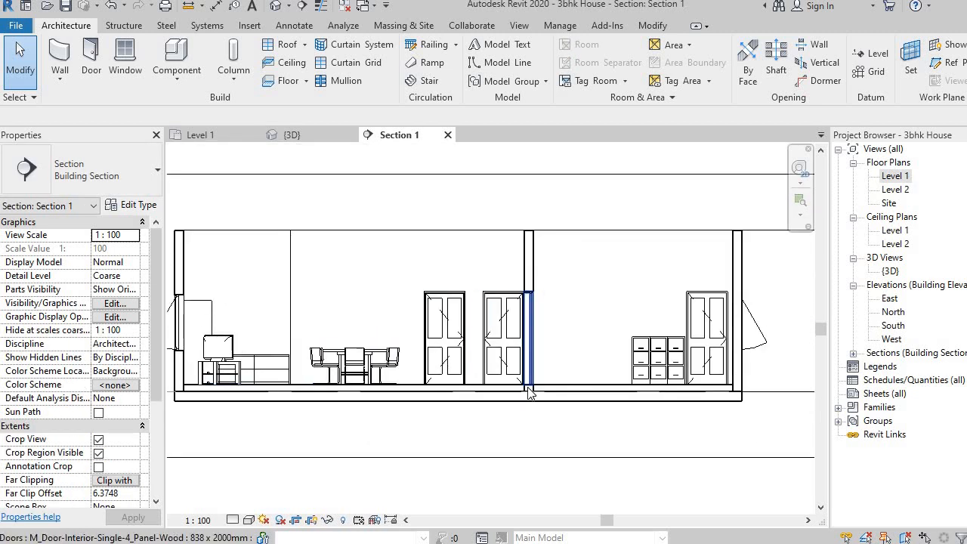
middle_drag(336, 383, 434, 395)
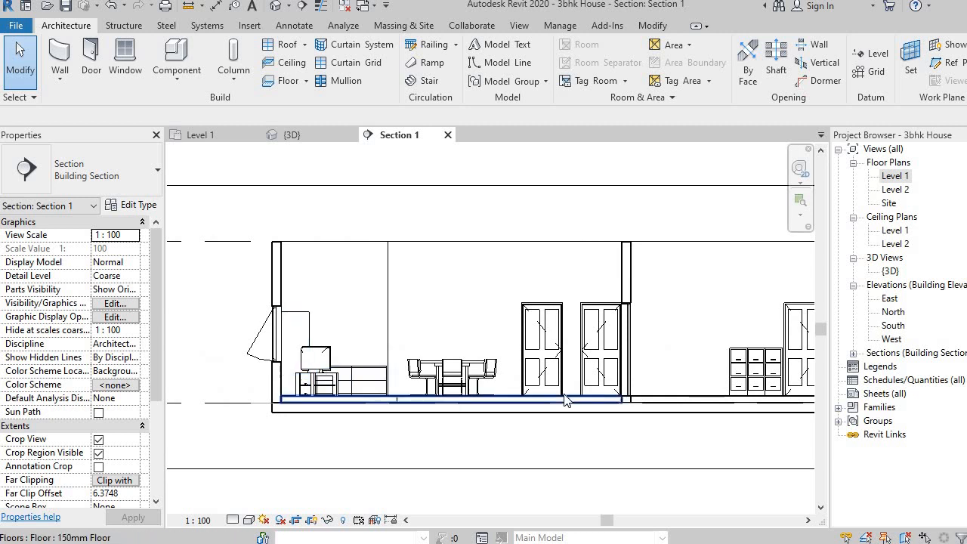
scroll(571, 399, down, 2)
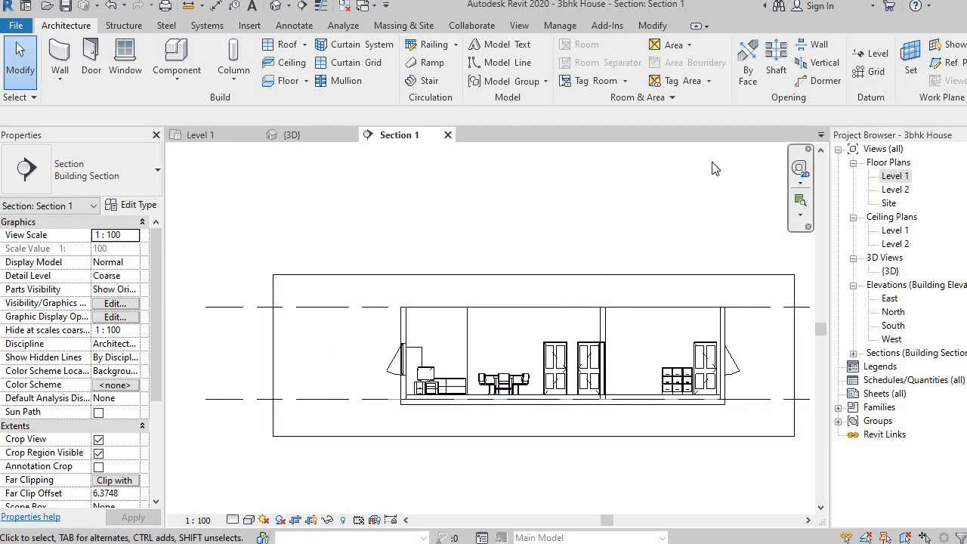
Revisit the Level 1 floor plan, then open the default 3D view and examine the veranda railing, front facade, rooms and site lines.
double_click(912, 179)
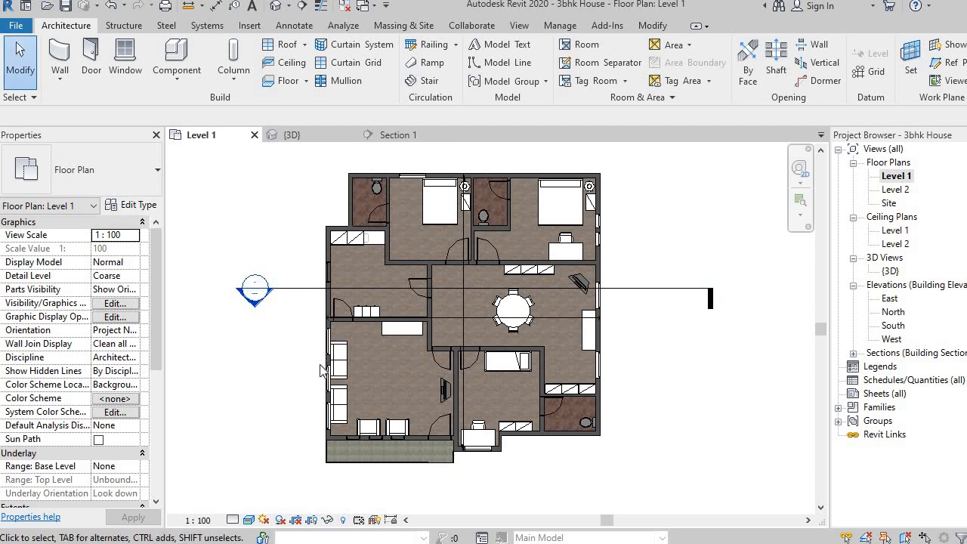
middle_drag(525, 377, 525, 269)
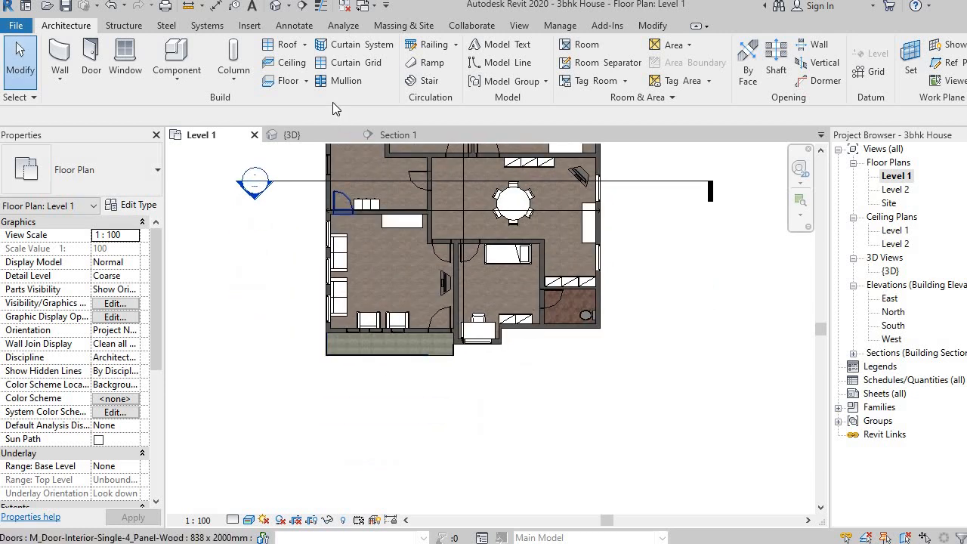
click(273, 12)
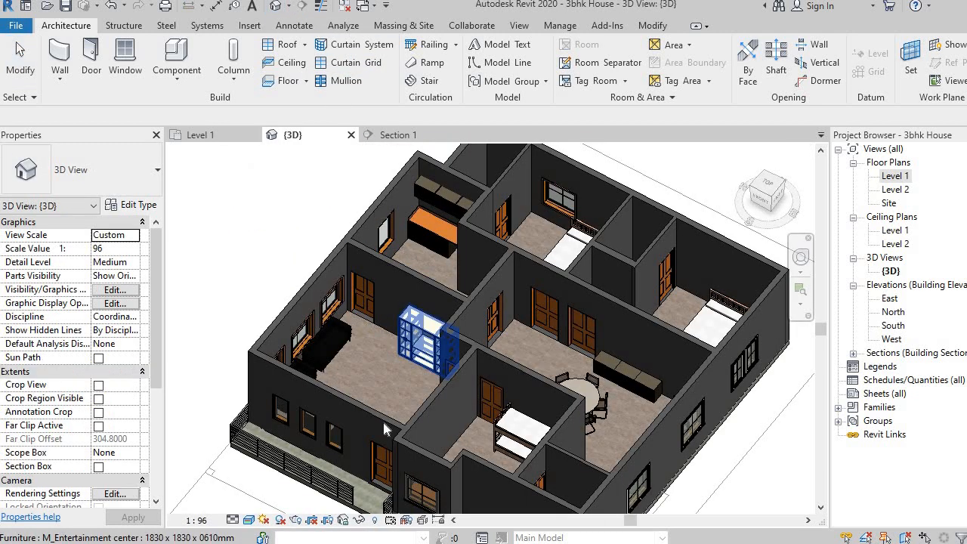
scroll(408, 321, down, 2)
scroll(408, 321, up, 4)
scroll(406, 317, up, 4)
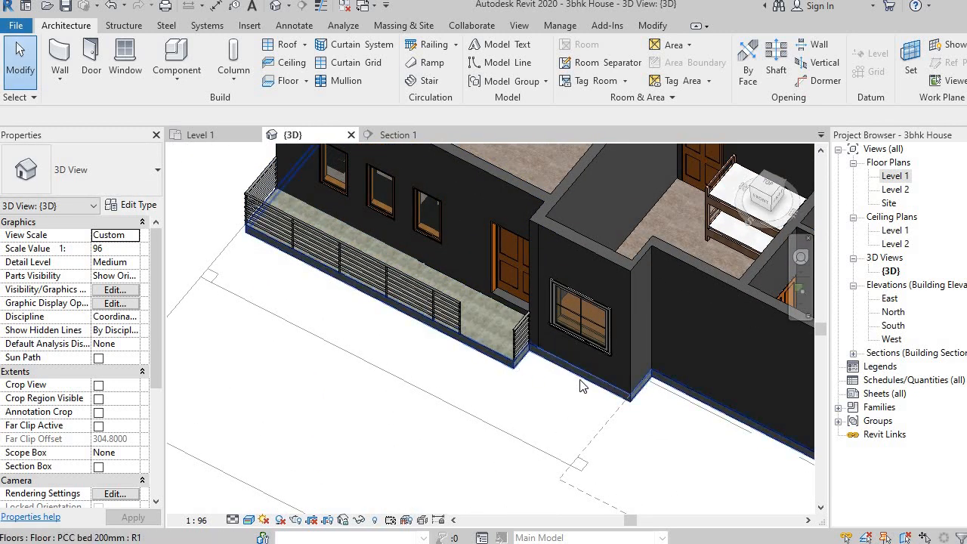
shift+middle_drag(642, 401, 532, 440)
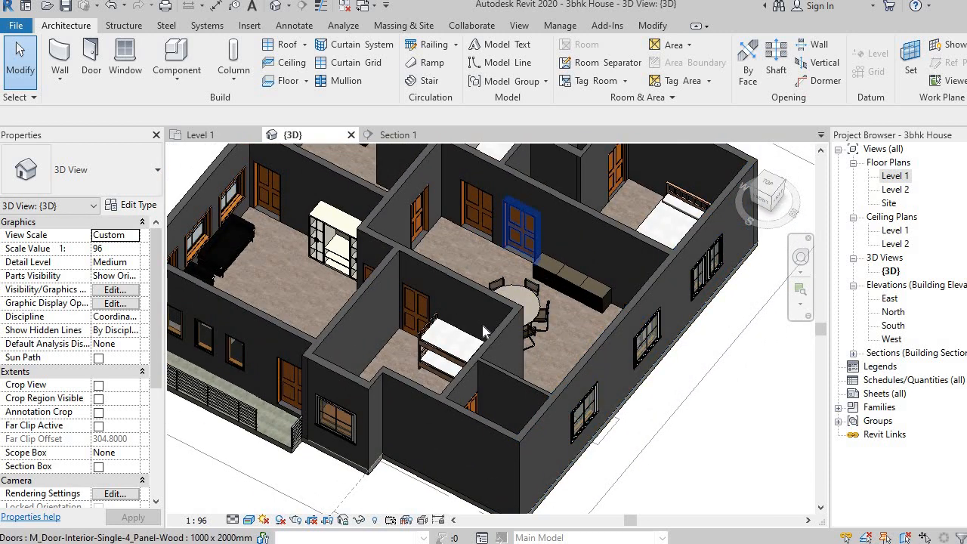
scroll(490, 358, down, 3)
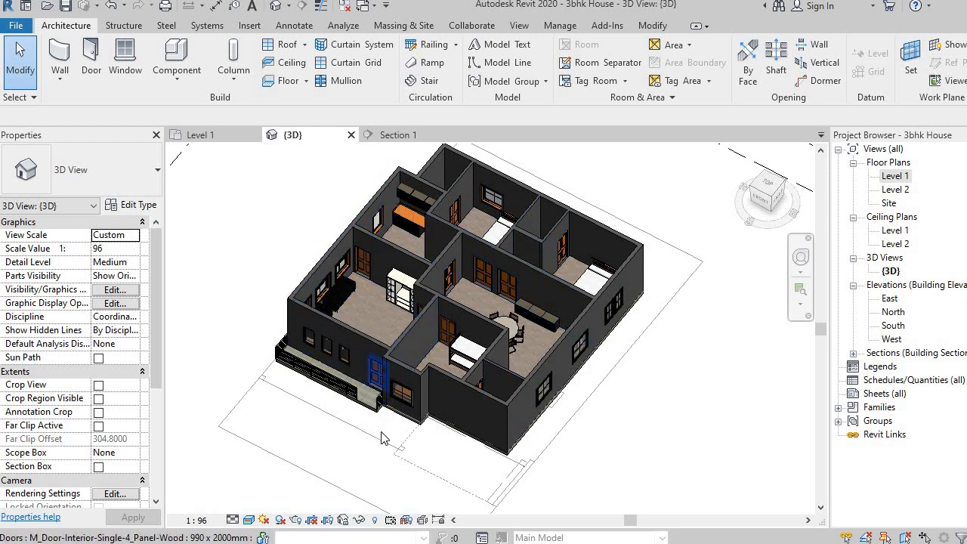
middle_drag(381, 438, 337, 397)
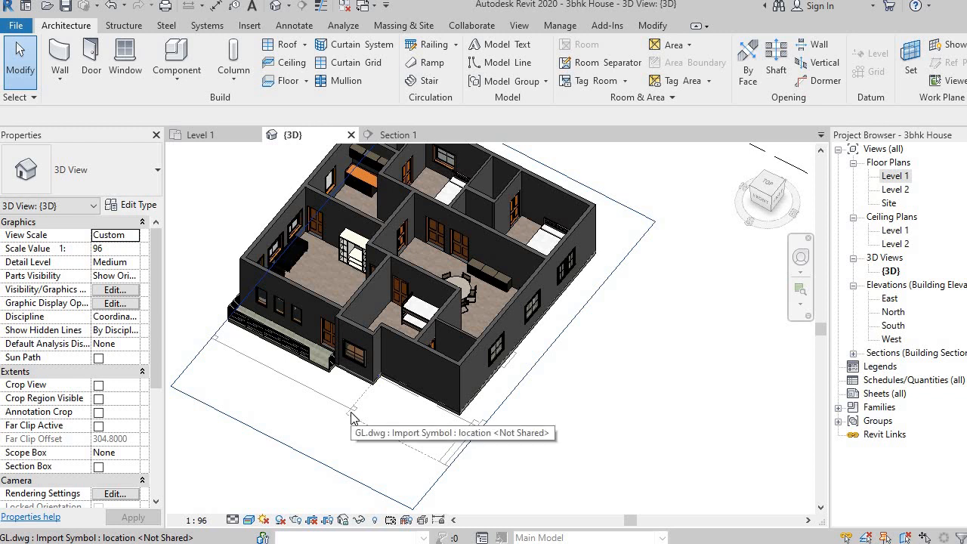
middle_drag(352, 417, 397, 438)
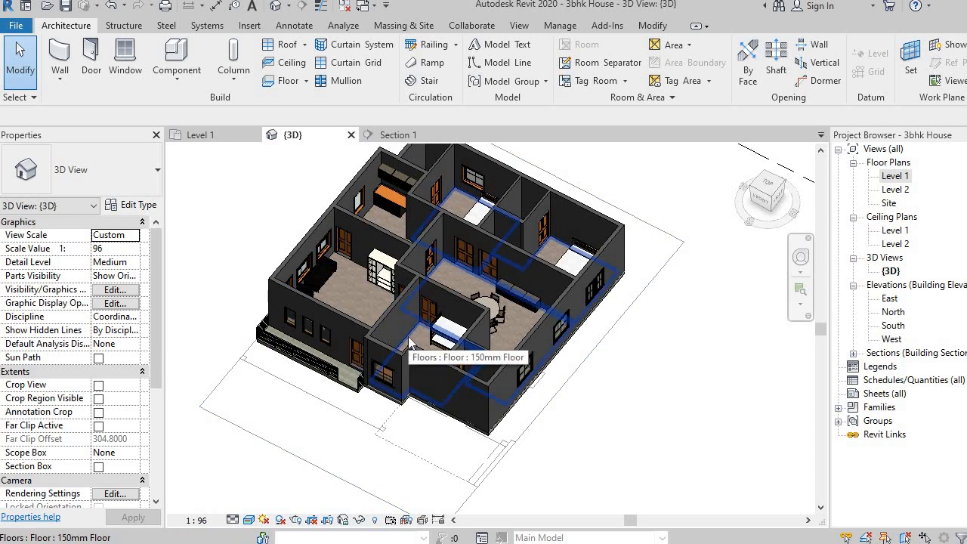